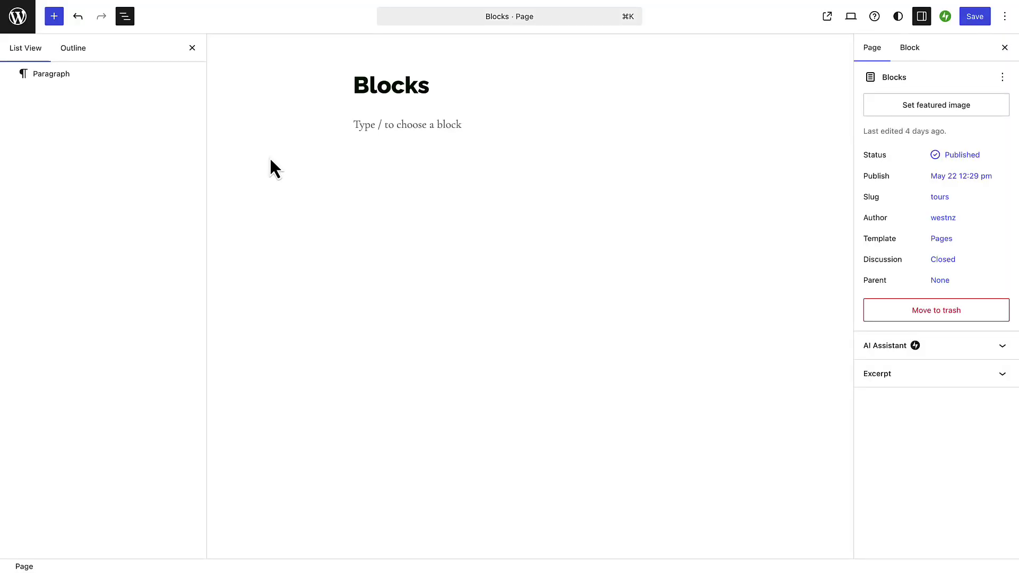
Add an 'About' heading and paste the mission statement paragraph beneath it.
left_click(353, 126)
type("/Heading")
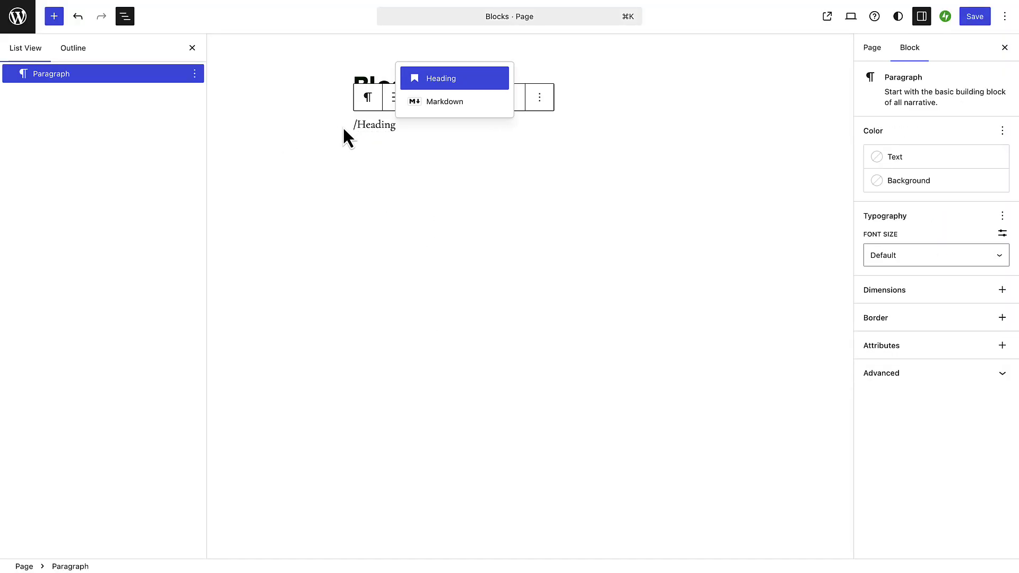
left_click(428, 79)
type("About")
key("Return")
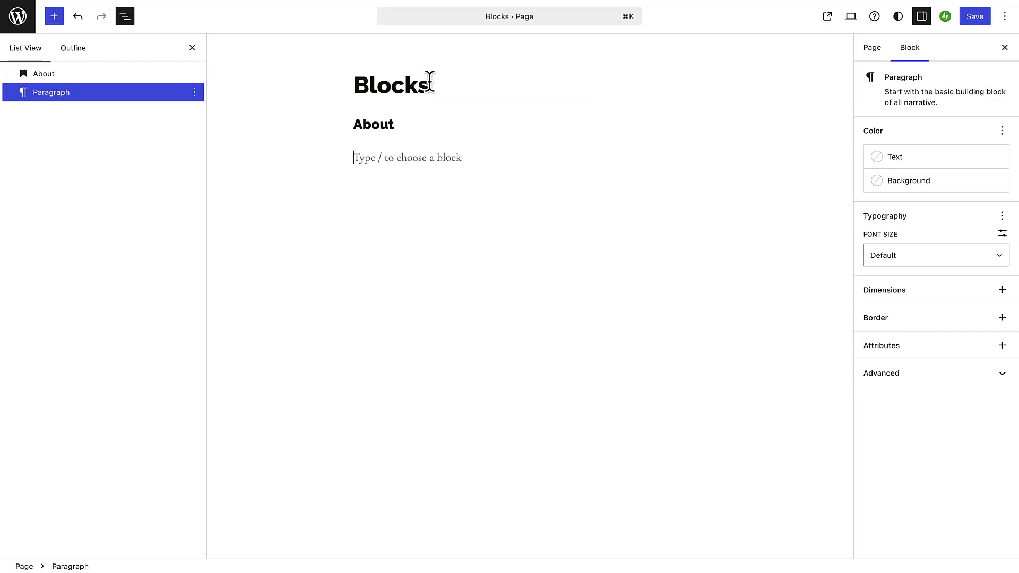
type("Our mission is to challenge the status quo, embrace innovation, and create meaningful, lasting impact through everything we do. Driven by a vision to inspire change, push boundaries, we deliver work that truly makes a difference.")
Add a 'LEARN MORE' button below the mission text with the Outline style.
key("Return")
type("/Buttons")
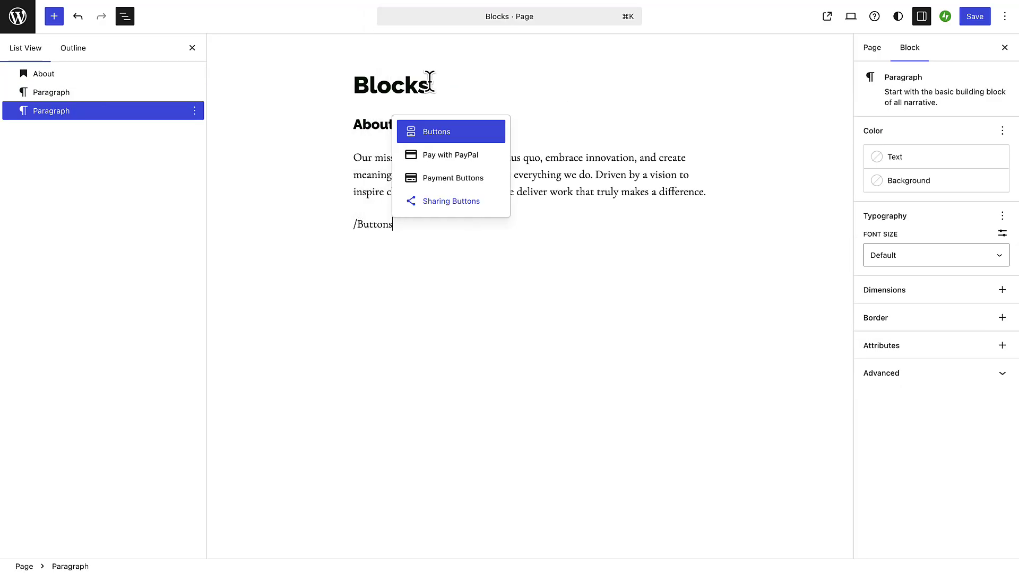
left_click(430, 126)
type("LEARN MORE")
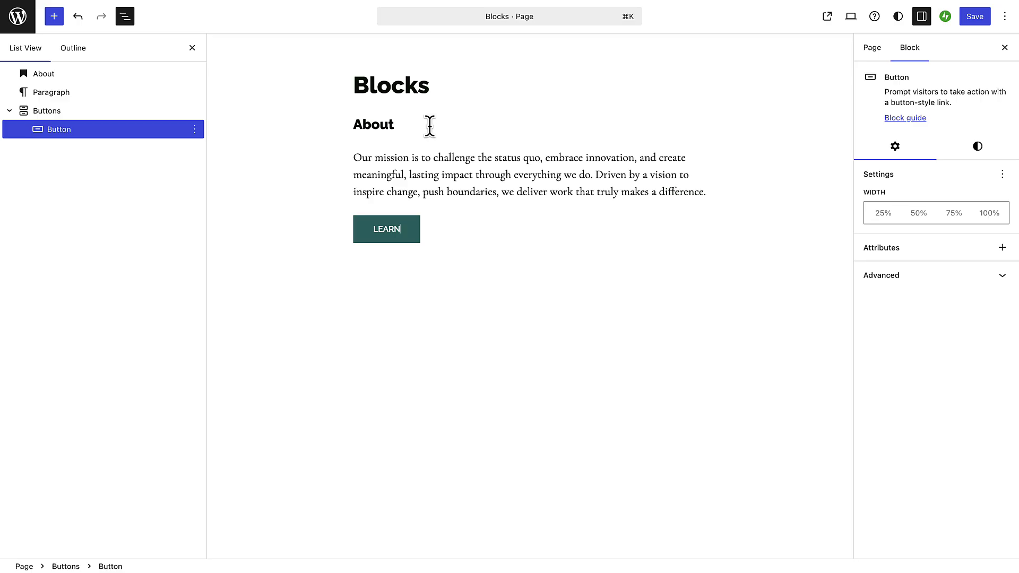
left_click(977, 145)
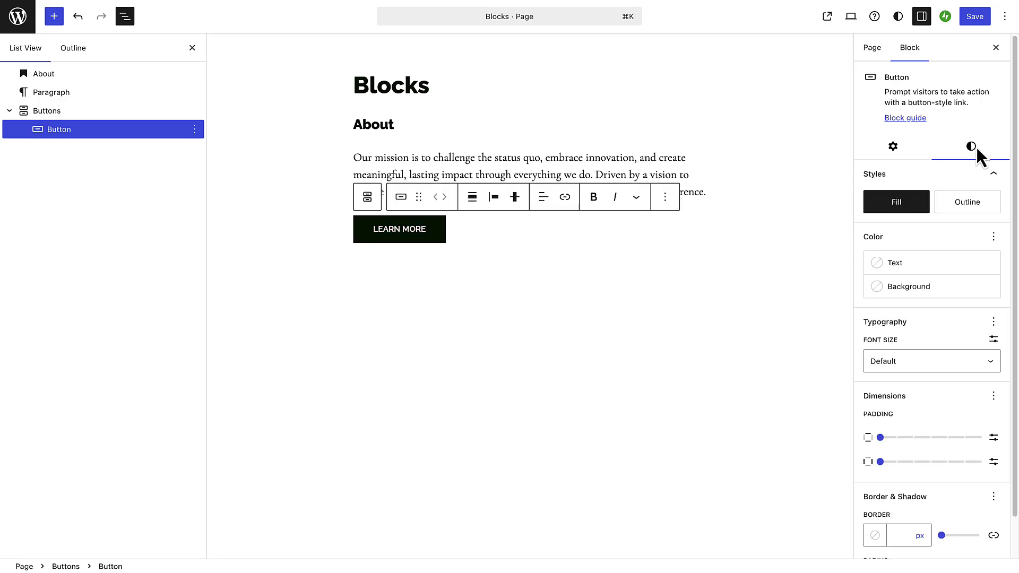
left_click(963, 202)
left_click(518, 226)
Insert an Image block and choose the skyscraper photo from the Media Library.
key("Return")
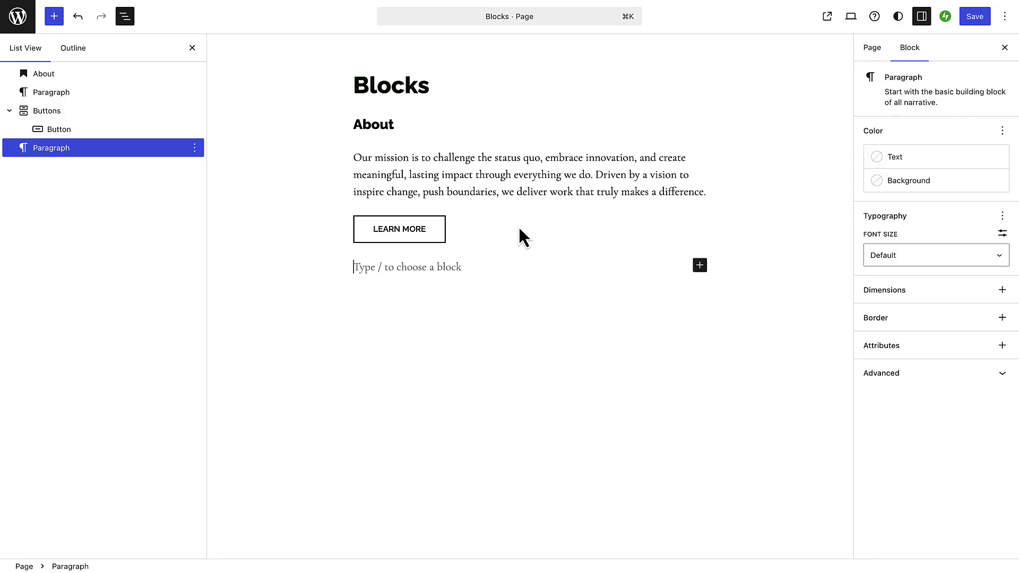
type("/image")
left_click(412, 59)
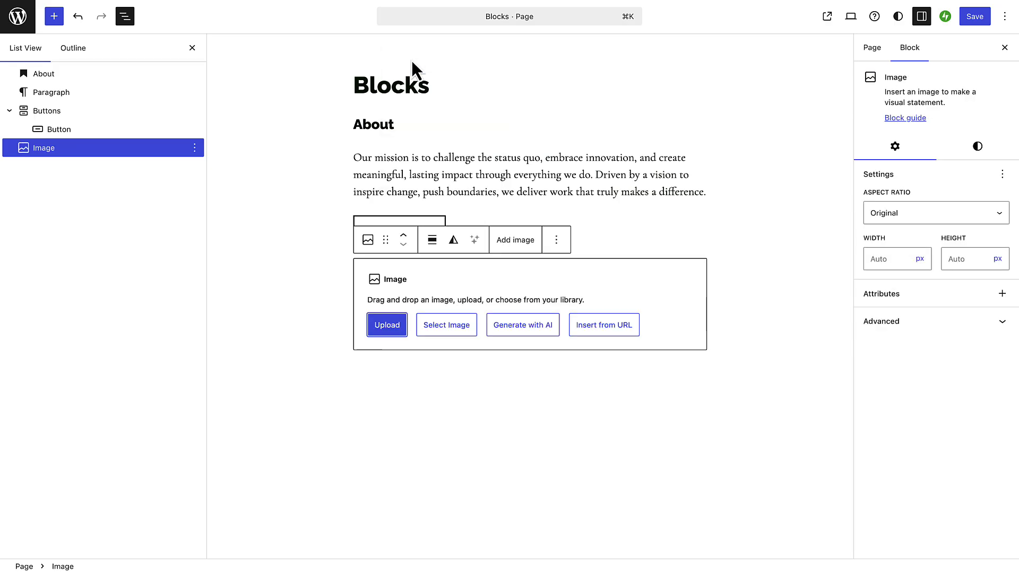
left_click(454, 326)
left_click(458, 361)
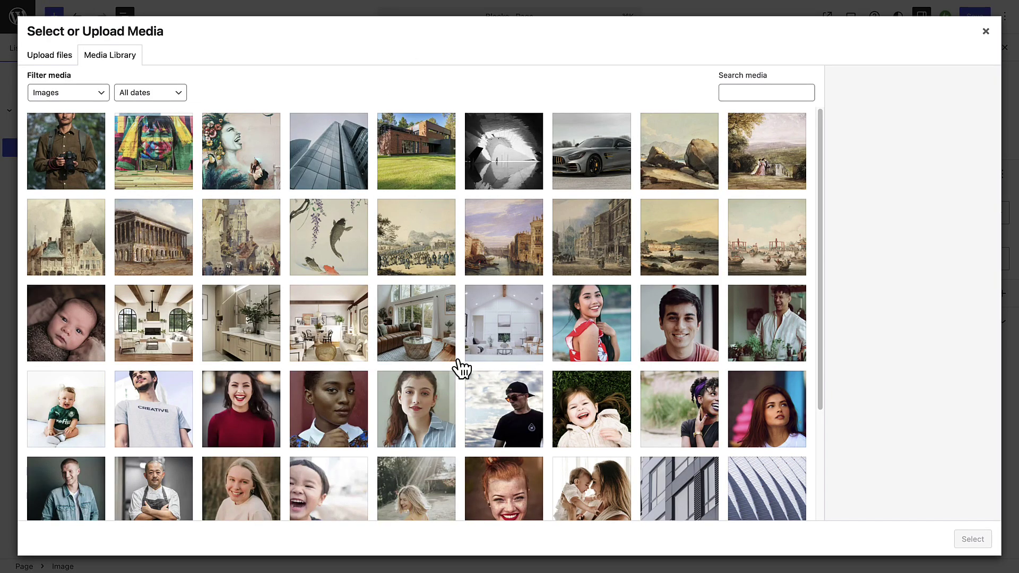
left_click(345, 180)
Insert the skyscraper photo, then select the mission paragraph and the koi painting image.
left_click(961, 541)
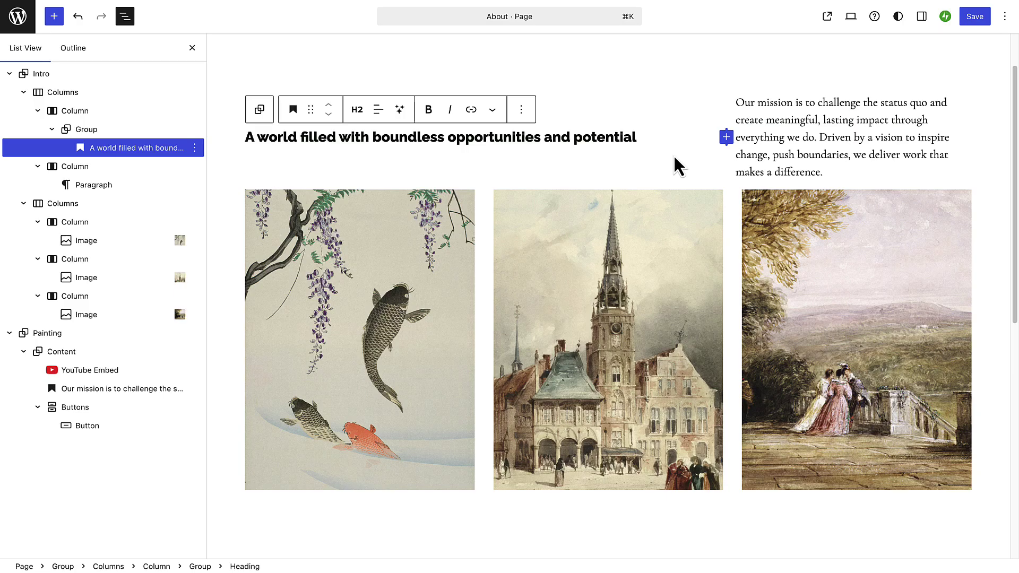
left_click(743, 106)
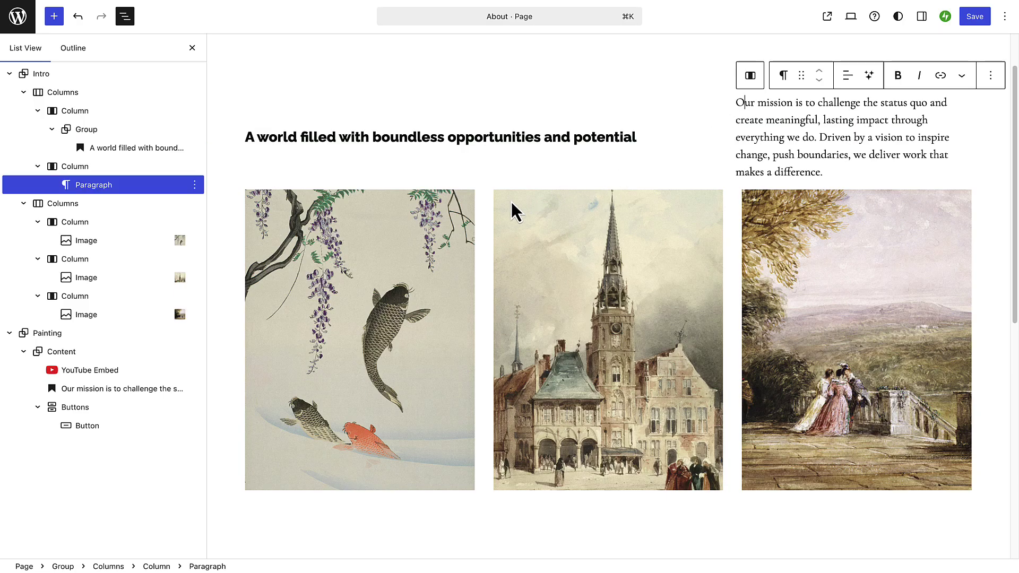
left_click(413, 228)
Scroll down to select the painting timelapse video embed and the LEARN MORE button.
scroll(413, 227, "down", 4)
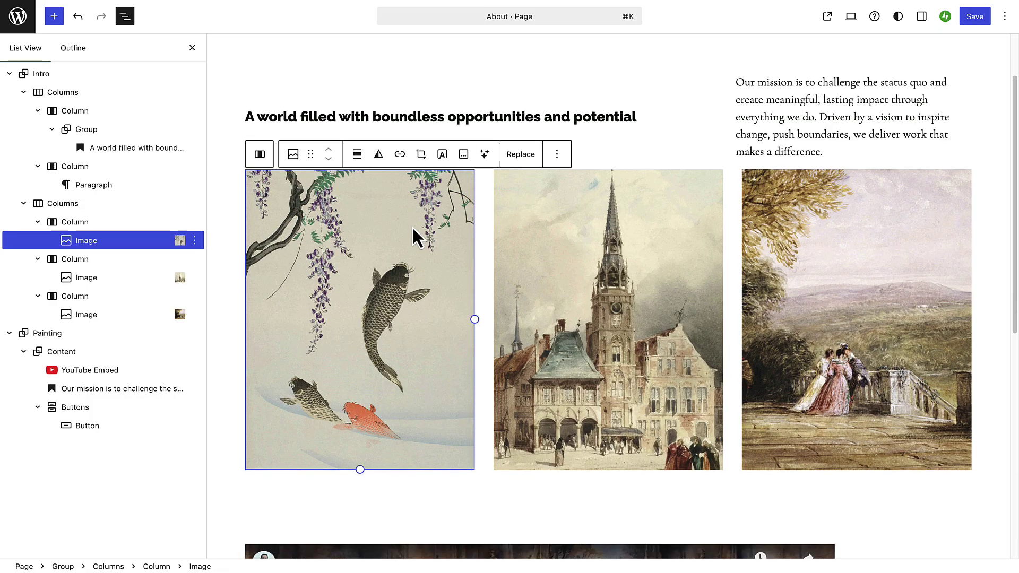
scroll(414, 230, "down", 5)
left_click(413, 230)
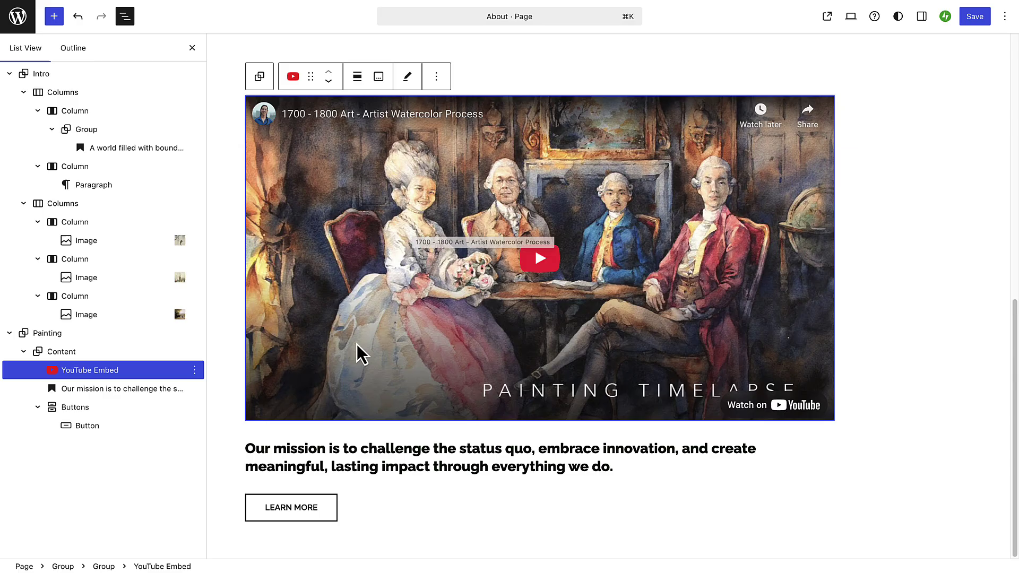
left_click(292, 510)
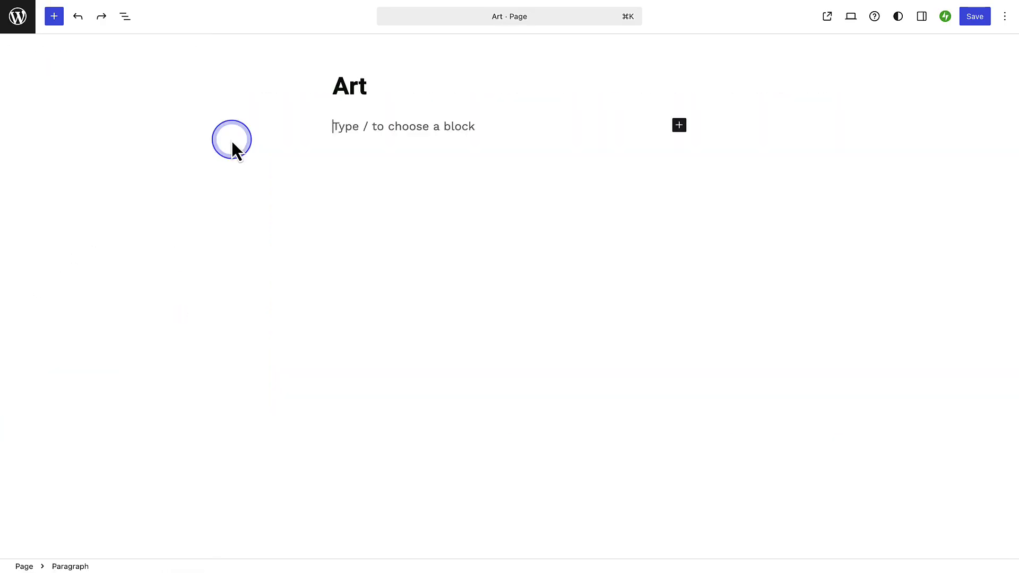
Insert a Heading block reading 'Mural' under the Art title, followed by a new paragraph.
left_click(61, 23)
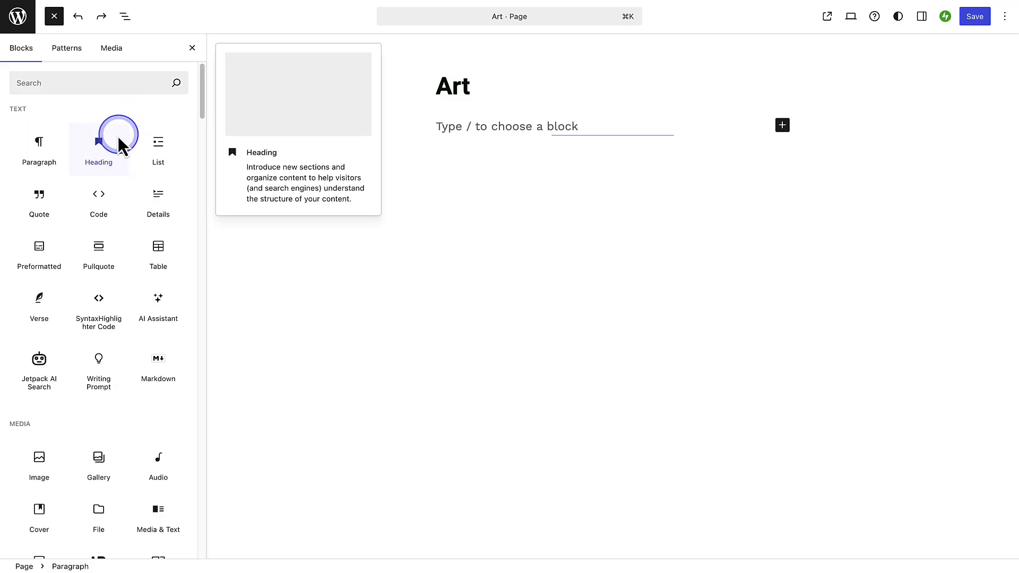
left_click(98, 151)
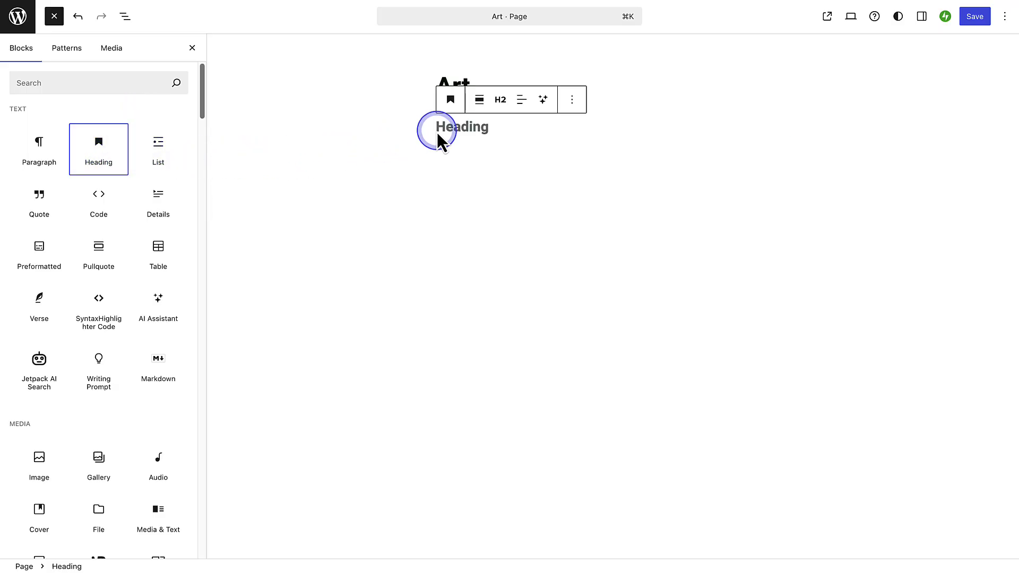
type("Mural")
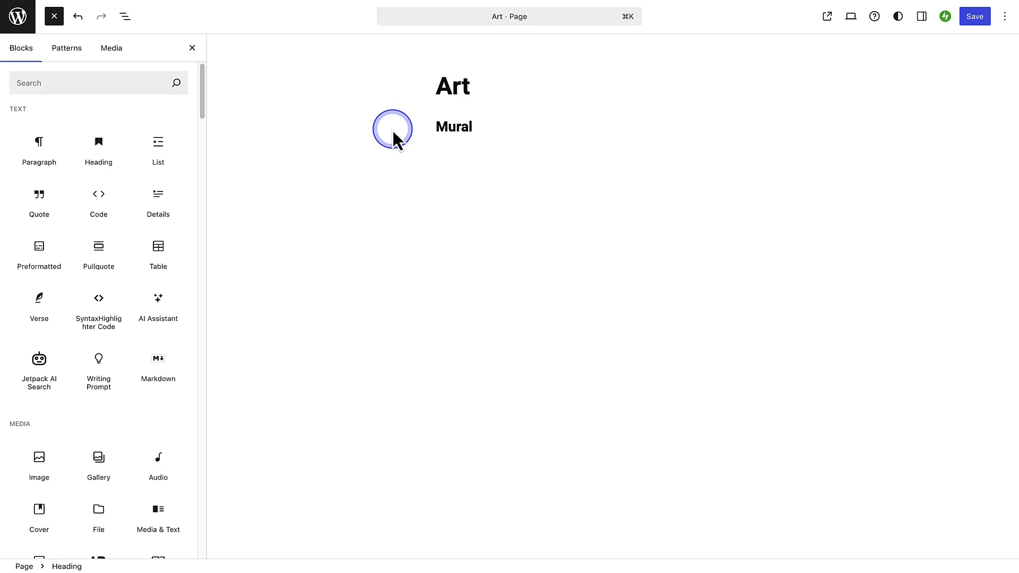
key("Return")
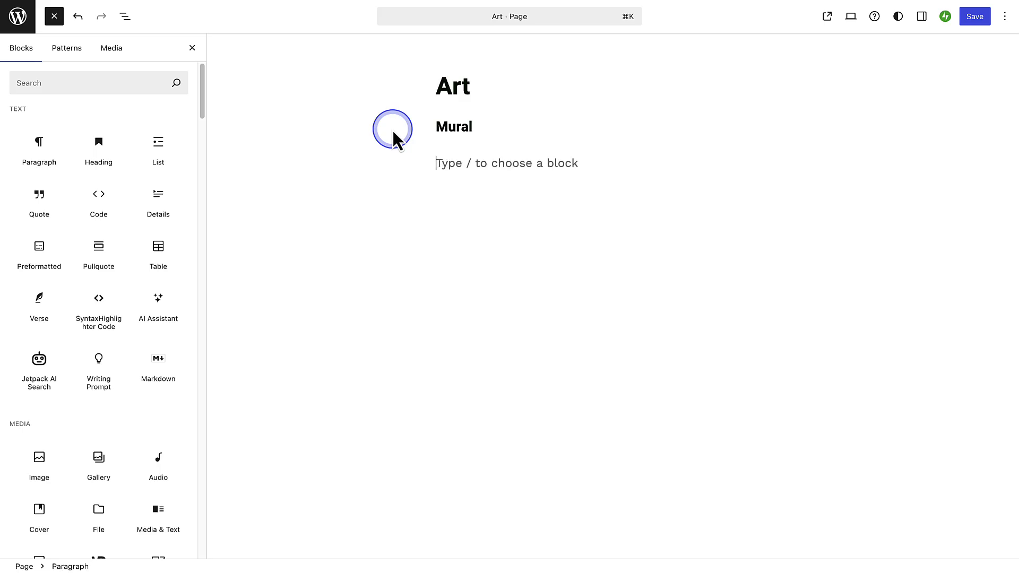
Place the street-art mural photo from the Media Library below Mural and paste a paragraph under it.
type("/")
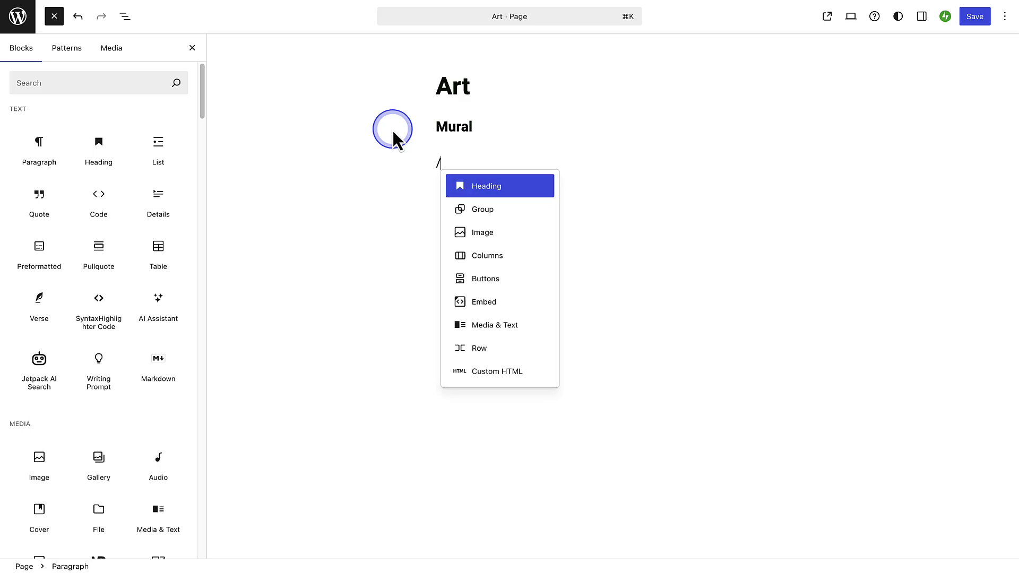
type("Image")
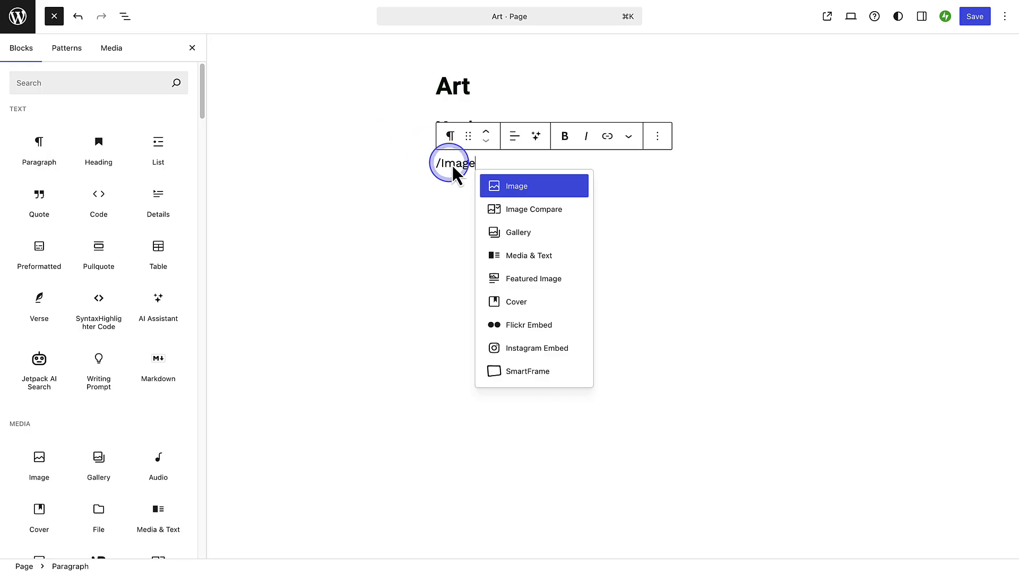
left_click(512, 186)
left_click(528, 222)
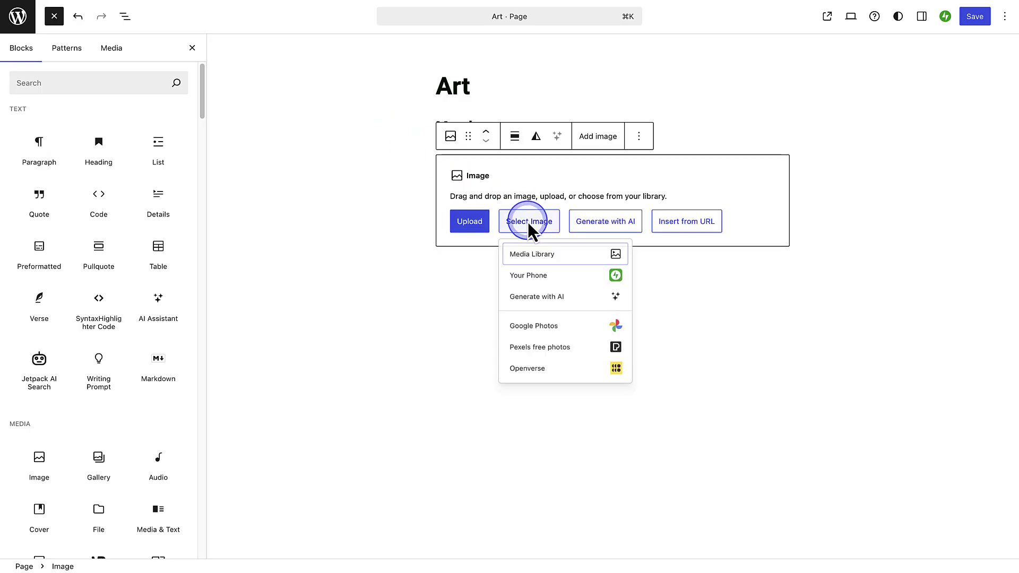
left_click(543, 258)
left_click(262, 138)
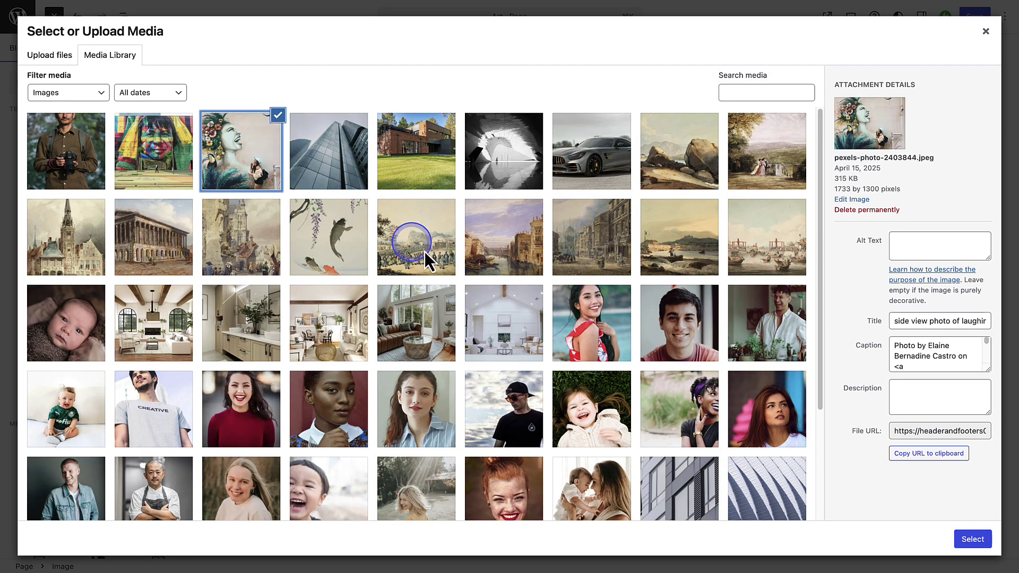
left_click(973, 539)
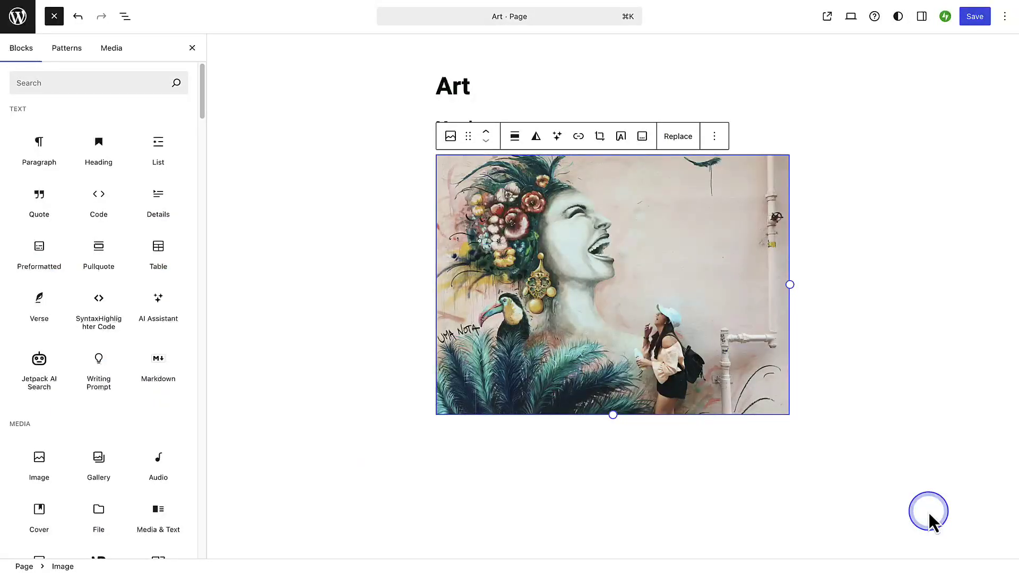
left_click(929, 513)
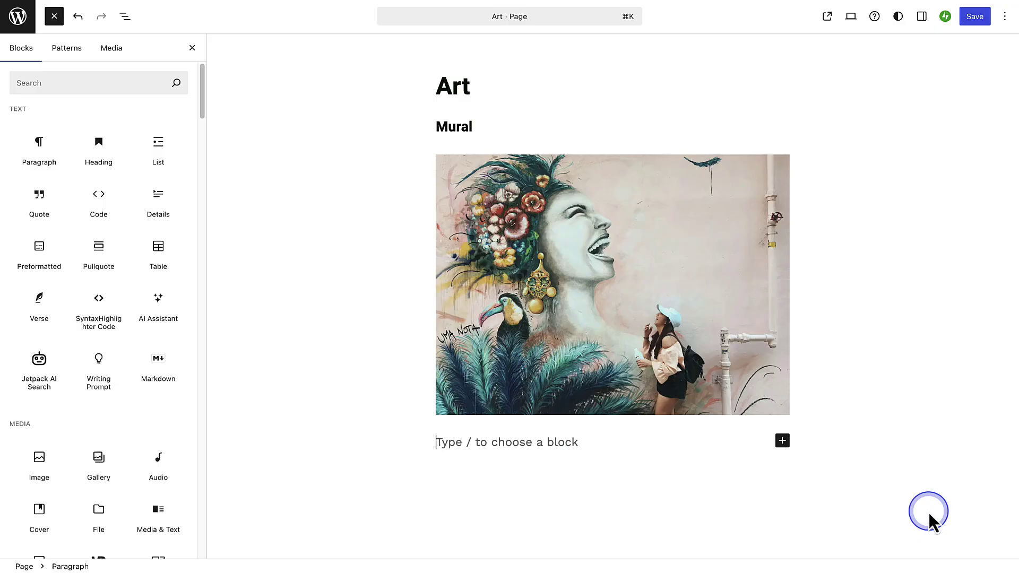
type("Our mission is to challenge the status quo and create meaningful, lasting impact through everything we do. Driven by a vision to inspire change, push boundaries, we deliver work that makes a difference.")
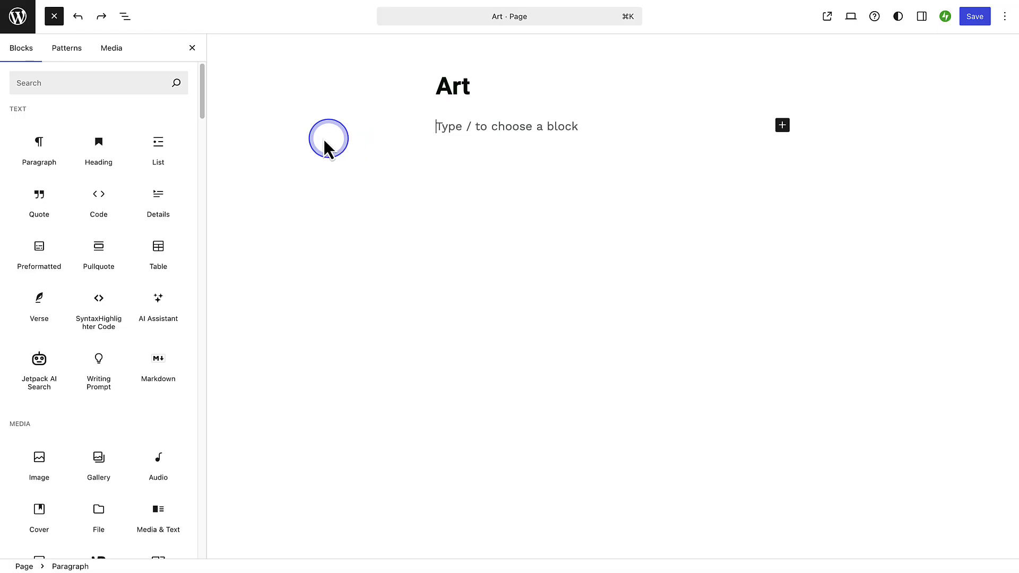
Insert a Quote block and paste 'Art is the only way to run away without leaving home'.
left_click(148, 88)
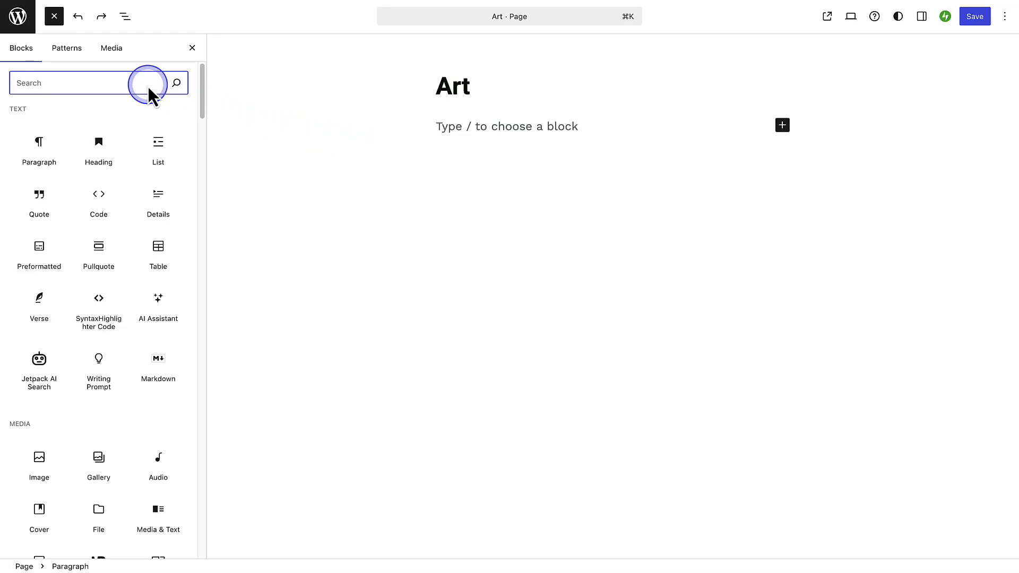
type("Quote")
left_click(53, 135)
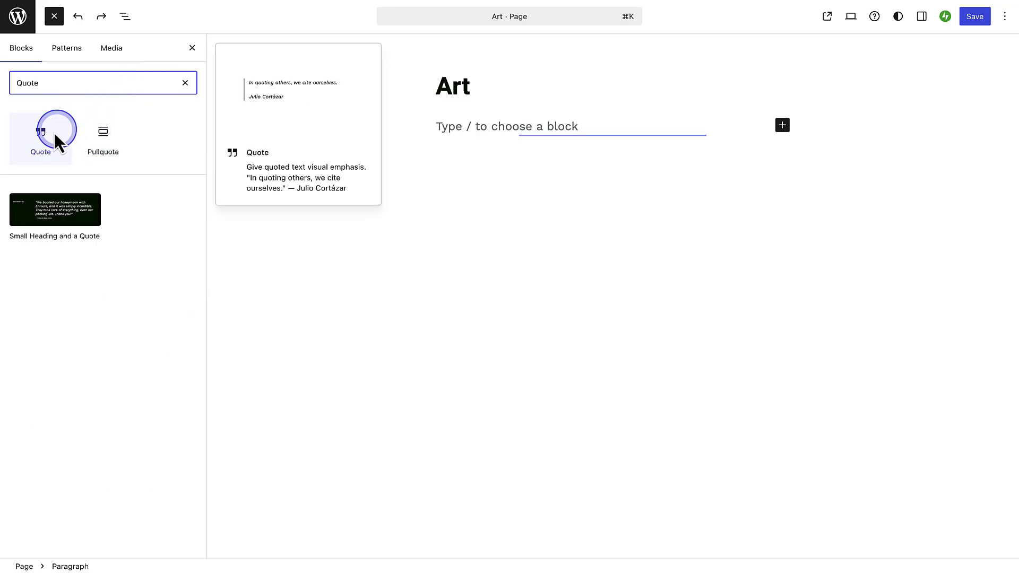
left_click(424, 139)
type("Art is the only way to run away without leaving home.")
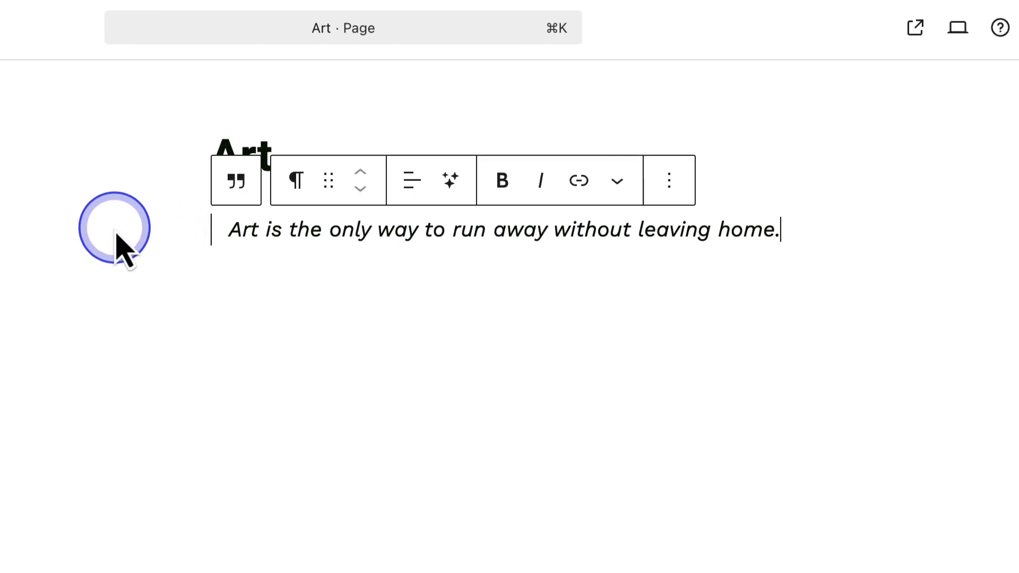
Add a citation line under the quote crediting its author.
left_click(234, 182)
left_click(365, 181)
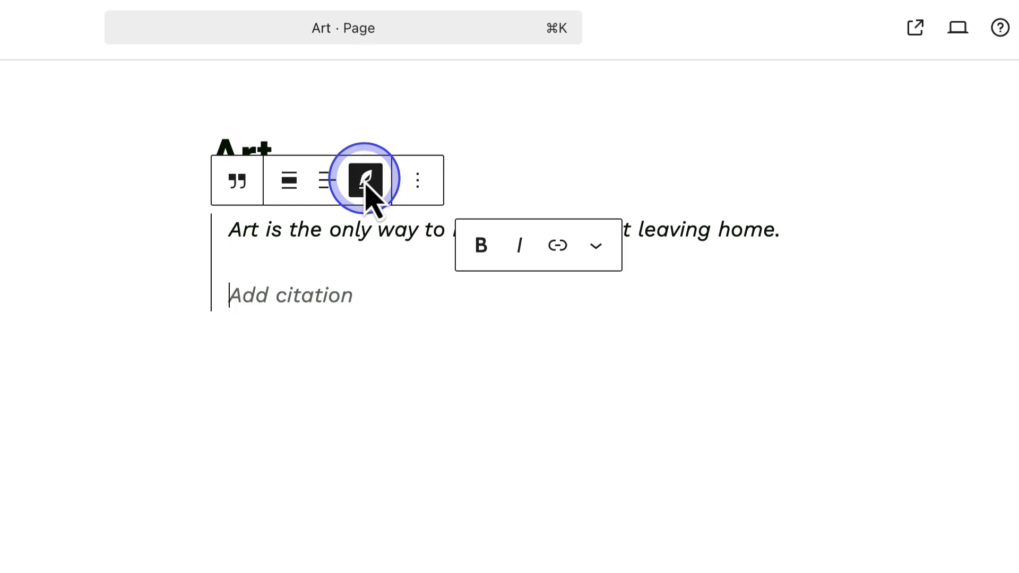
type("Twyla Tharp")
left_click(88, 291)
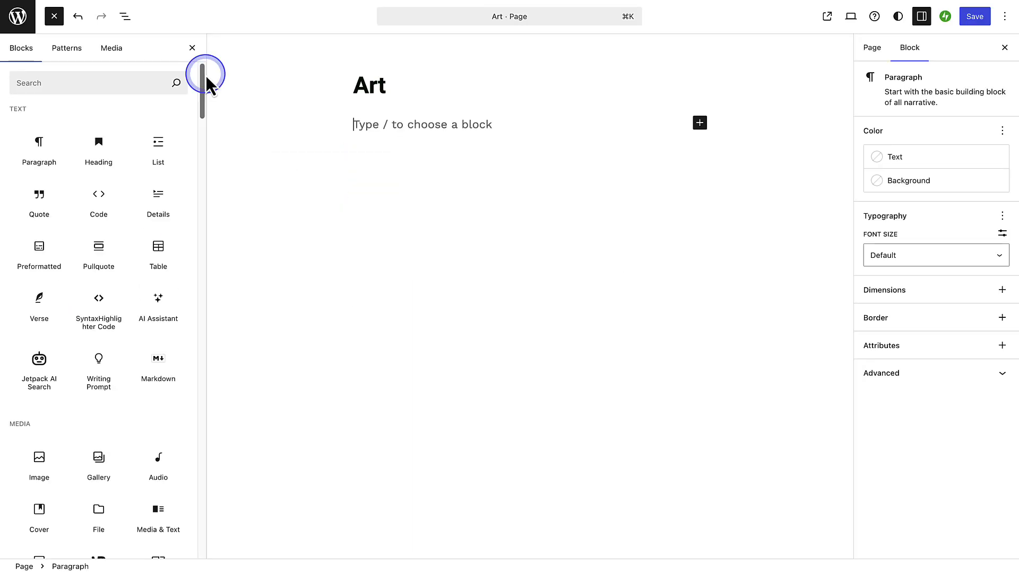
Insert a Cover block using the mountain photo from the Media Library.
scroll(205, 75, "down", 5)
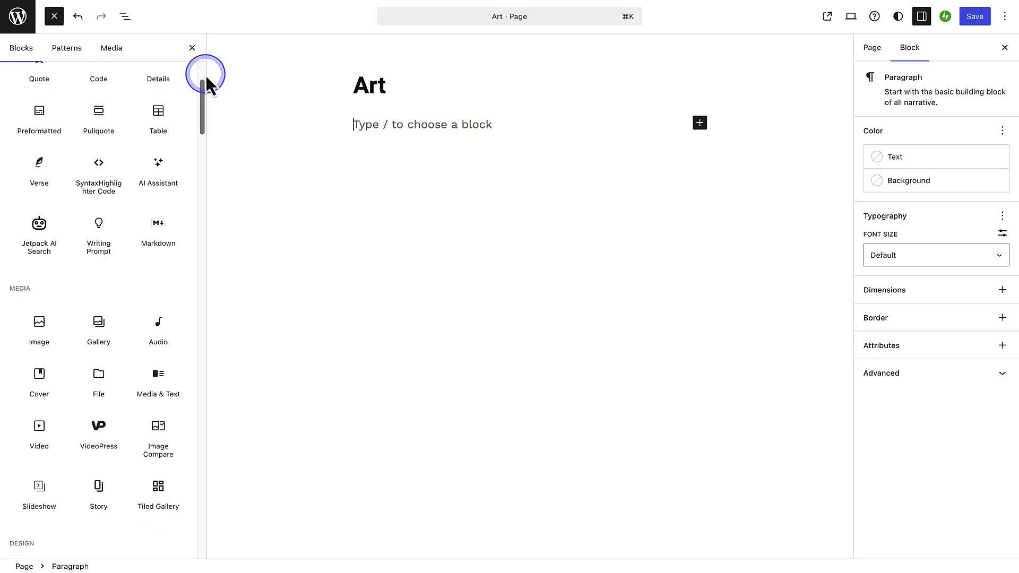
scroll(206, 75, "down", 10)
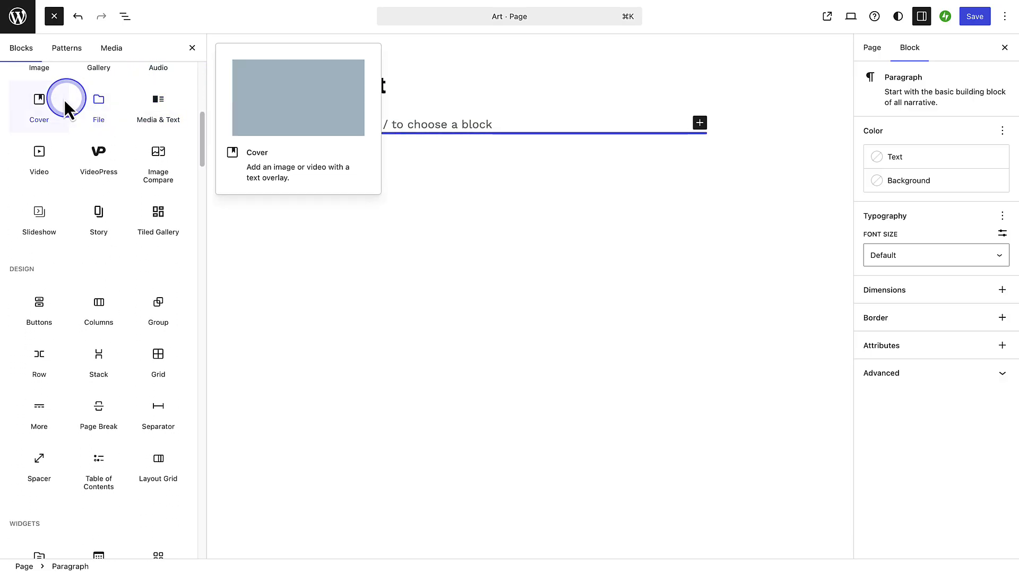
left_click(38, 104)
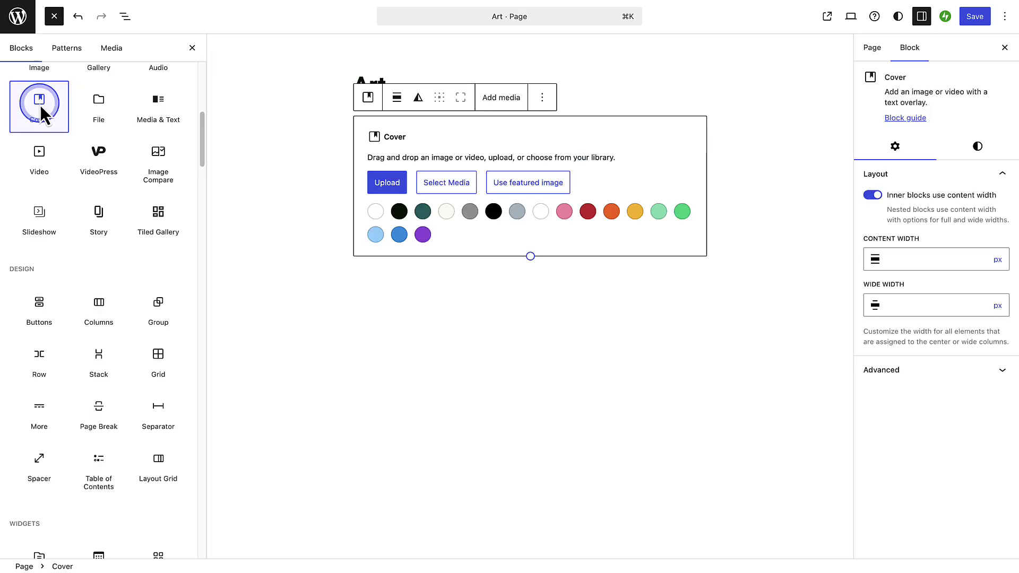
left_click(427, 183)
left_click(443, 216)
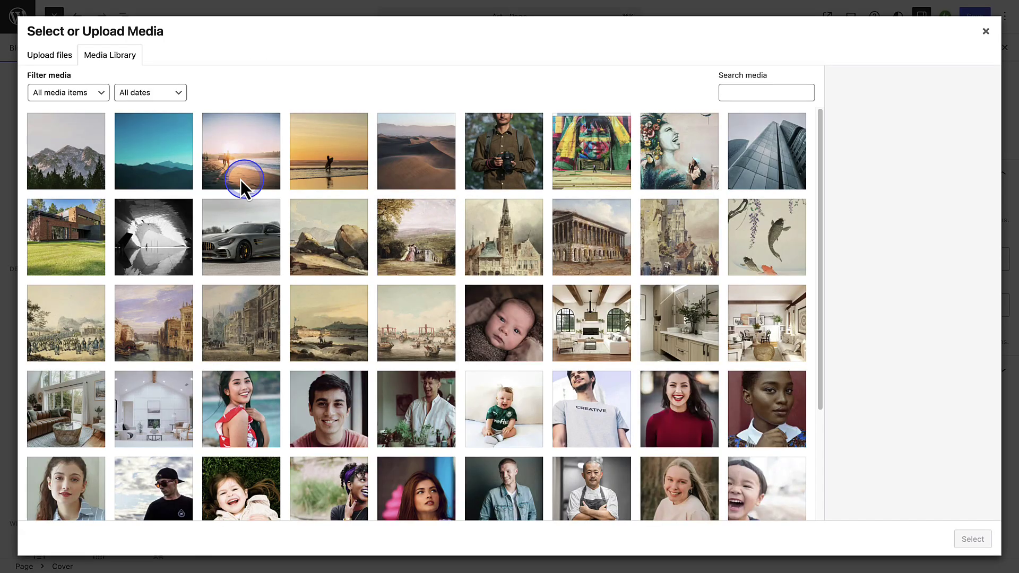
left_click(85, 130)
left_click(973, 540)
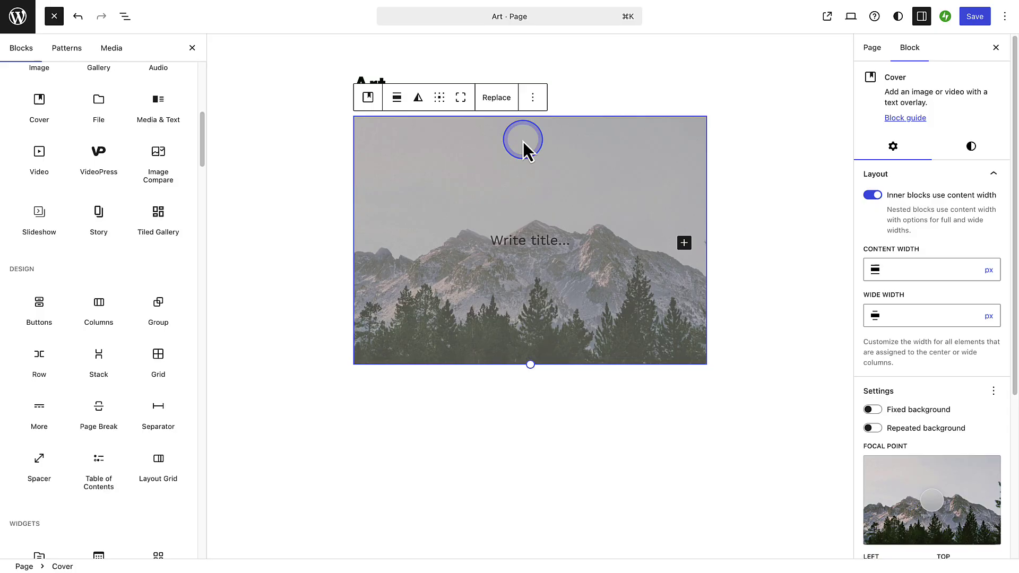
Position the cover content top-centre and paste the title 'Mountains that echo' at Double Extra Large size.
left_click(439, 97)
left_click(460, 132)
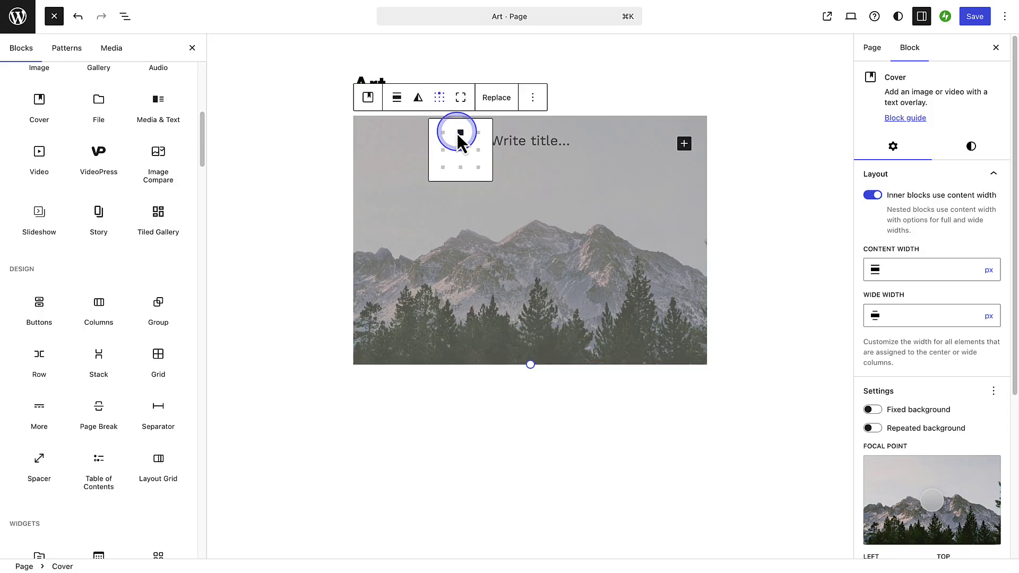
left_click(500, 148)
type("Mountains that echo")
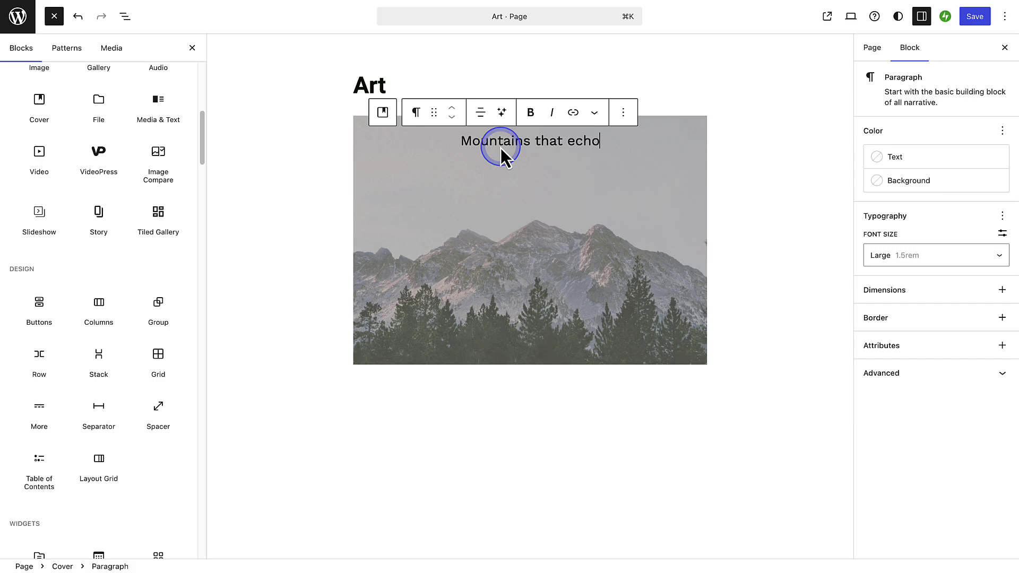
left_click(881, 255)
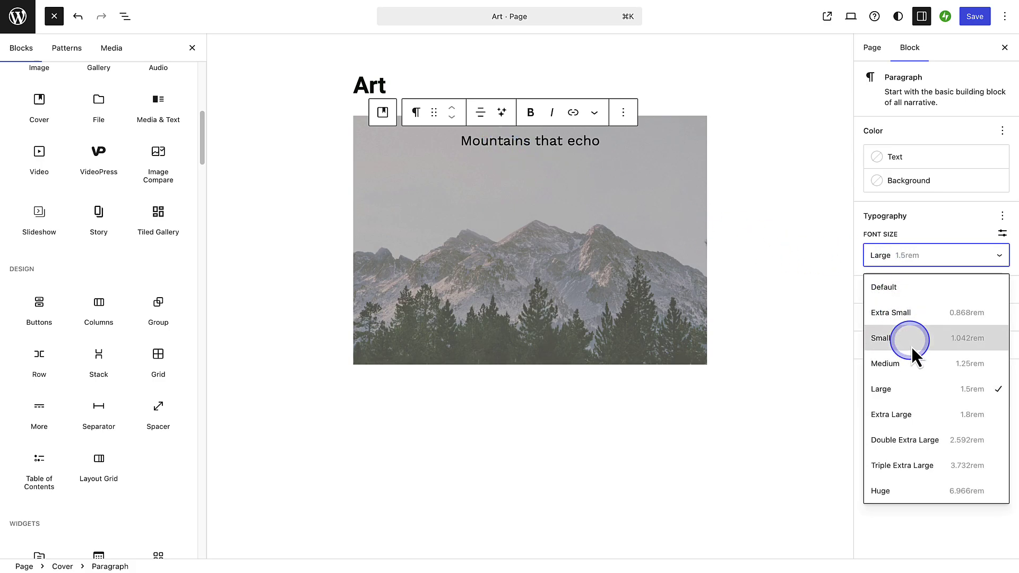
left_click(934, 440)
Increase the padding around the cover's content in its style settings.
left_click(701, 132)
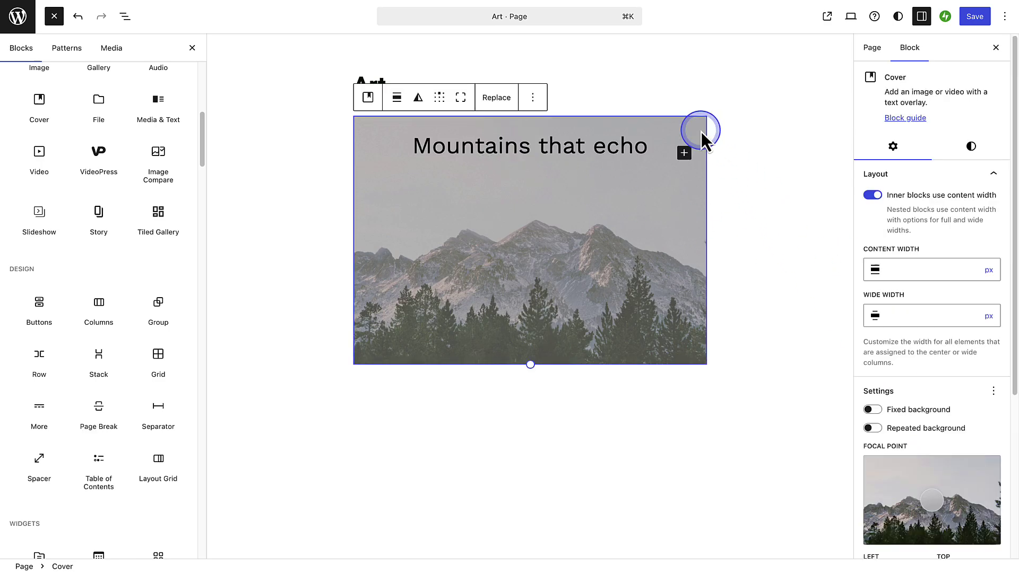
left_click(971, 149)
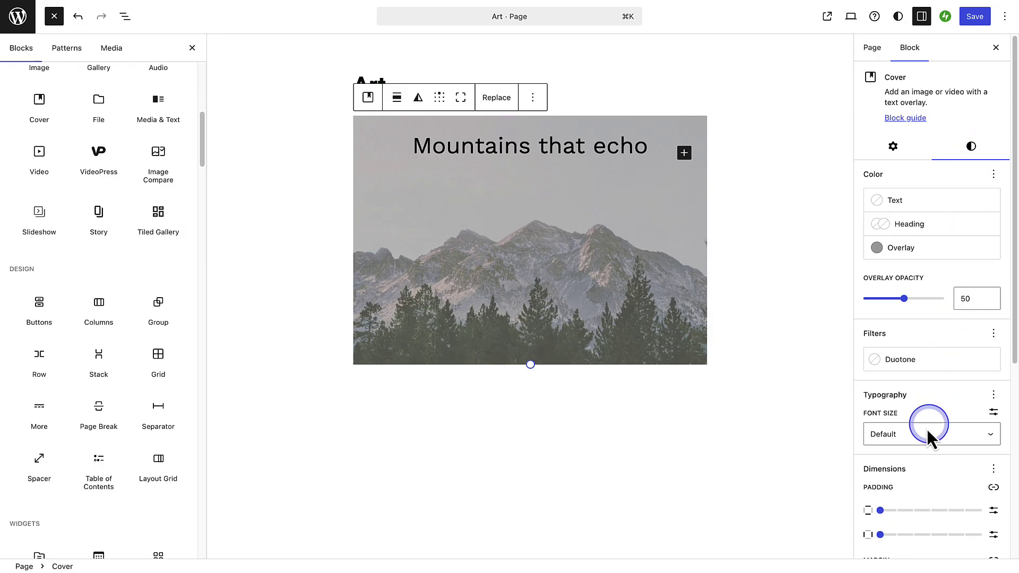
left_click_drag(881, 510, 965, 519)
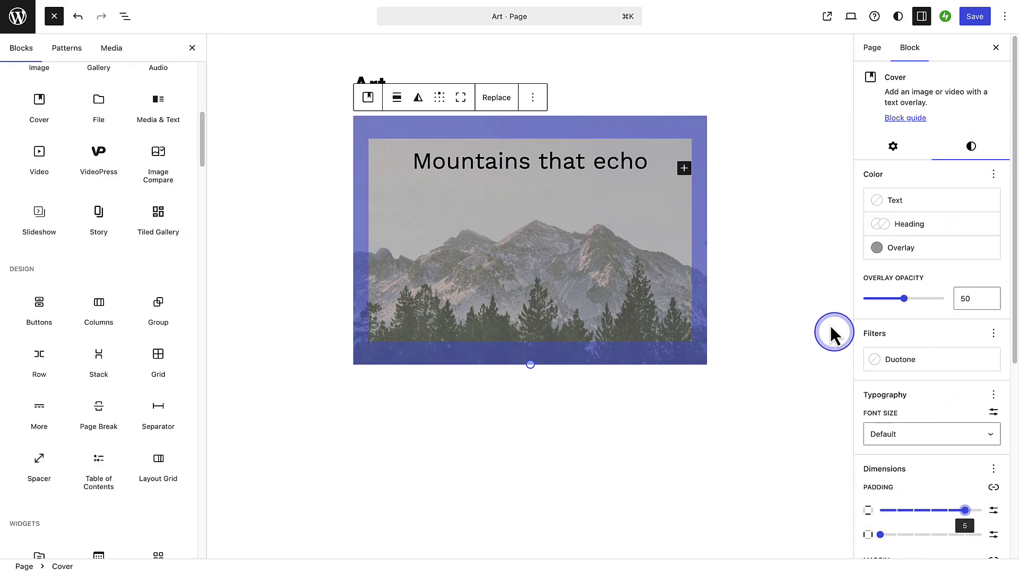
left_click(794, 273)
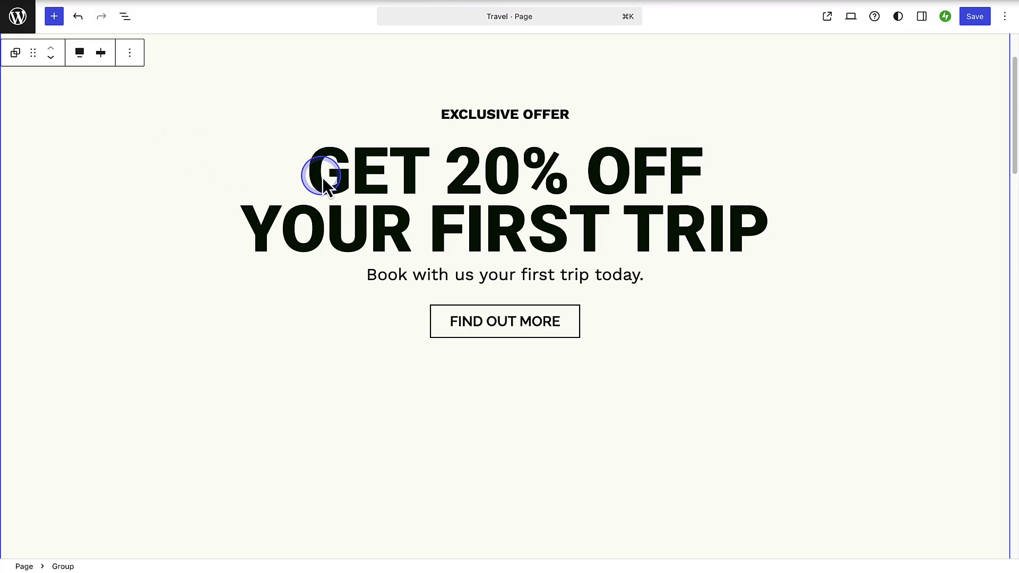
left_click(342, 177)
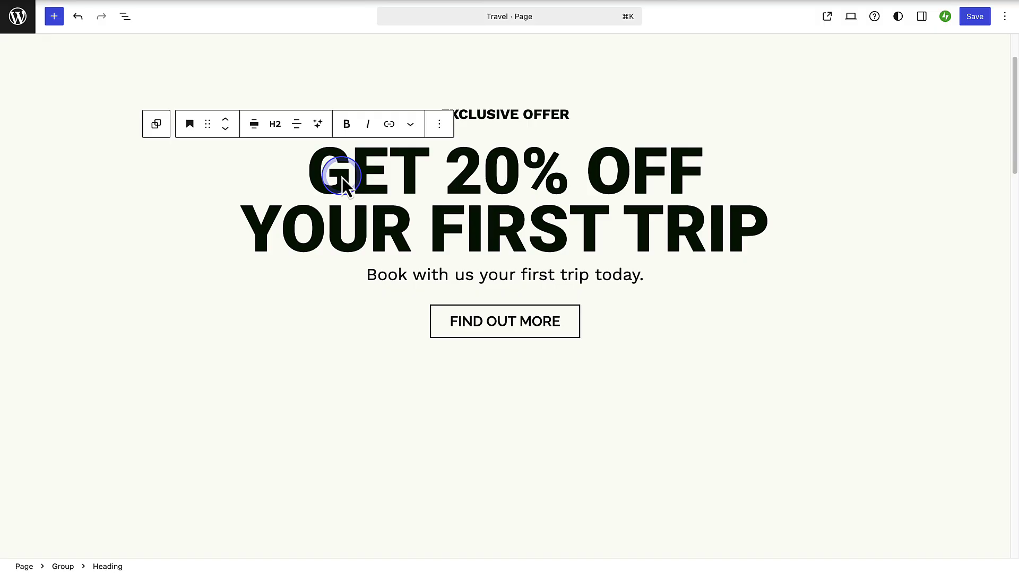
left_click(299, 129)
left_click(302, 160)
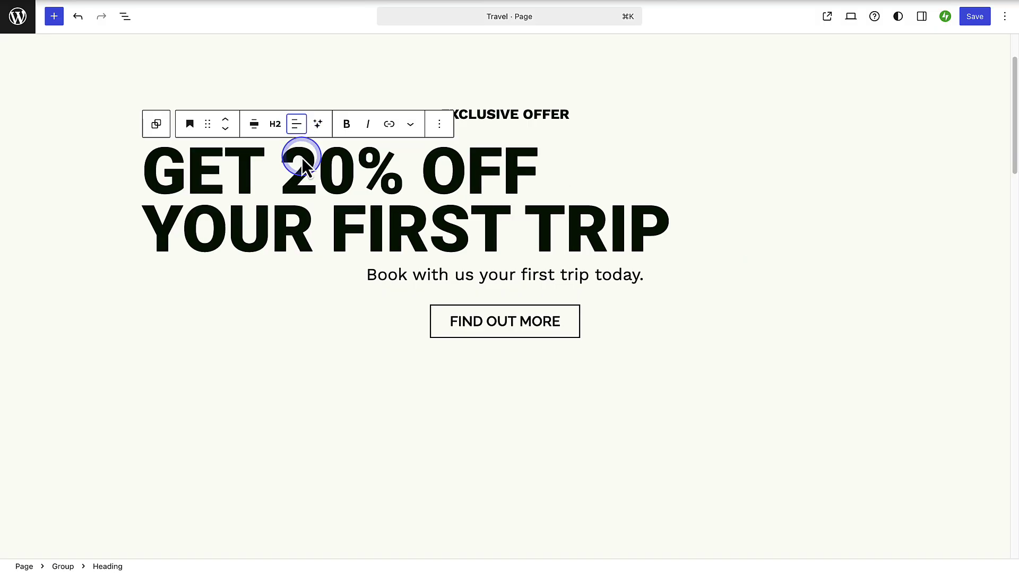
left_click(297, 133)
left_click(312, 182)
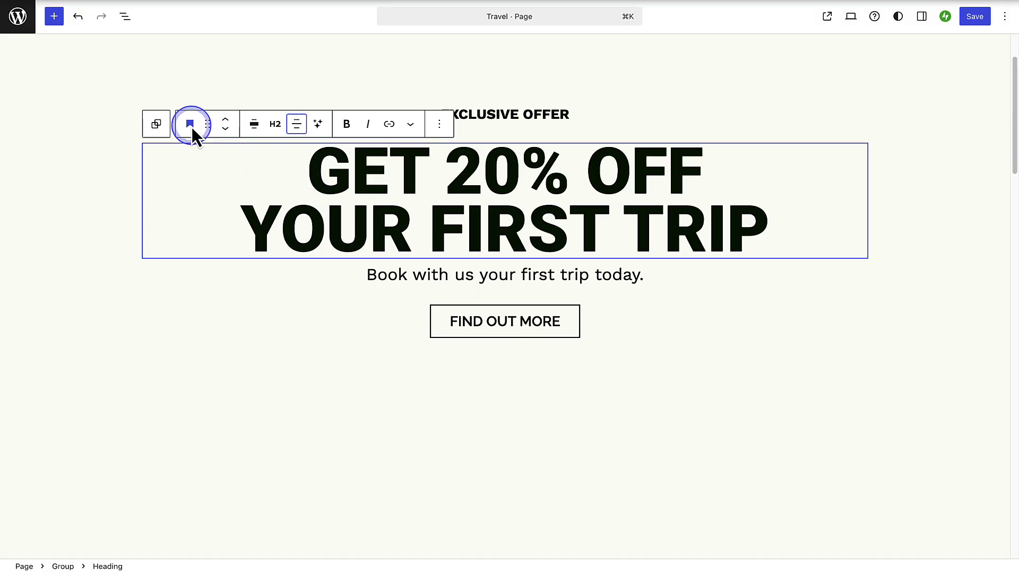
left_click(191, 127)
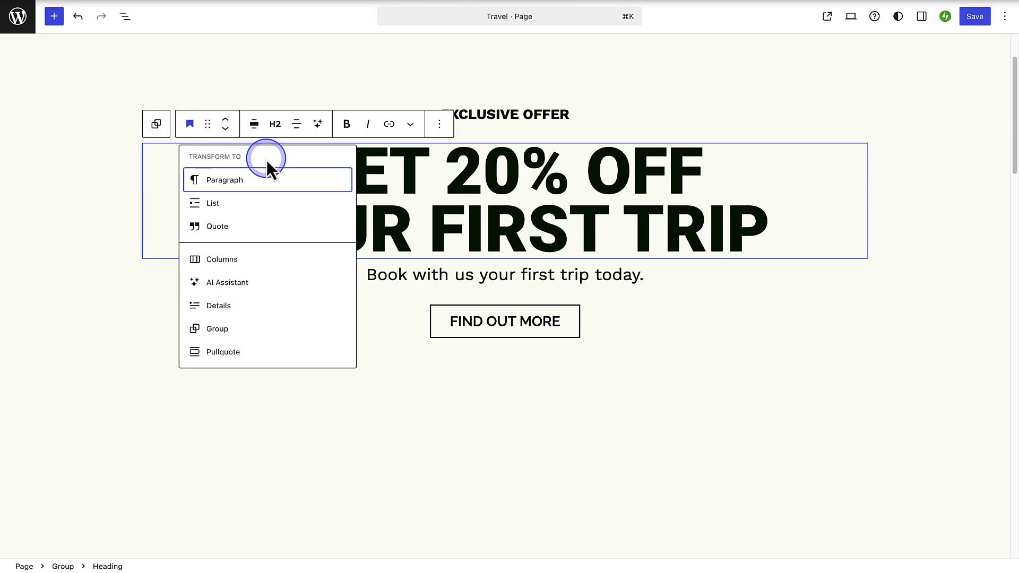
mouse_move(266, 177)
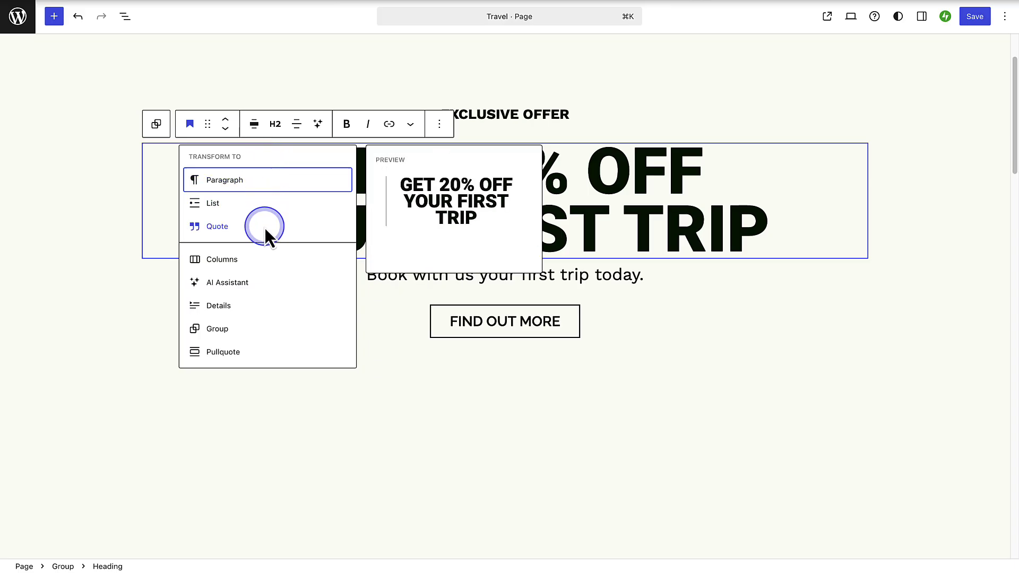
left_click(193, 126)
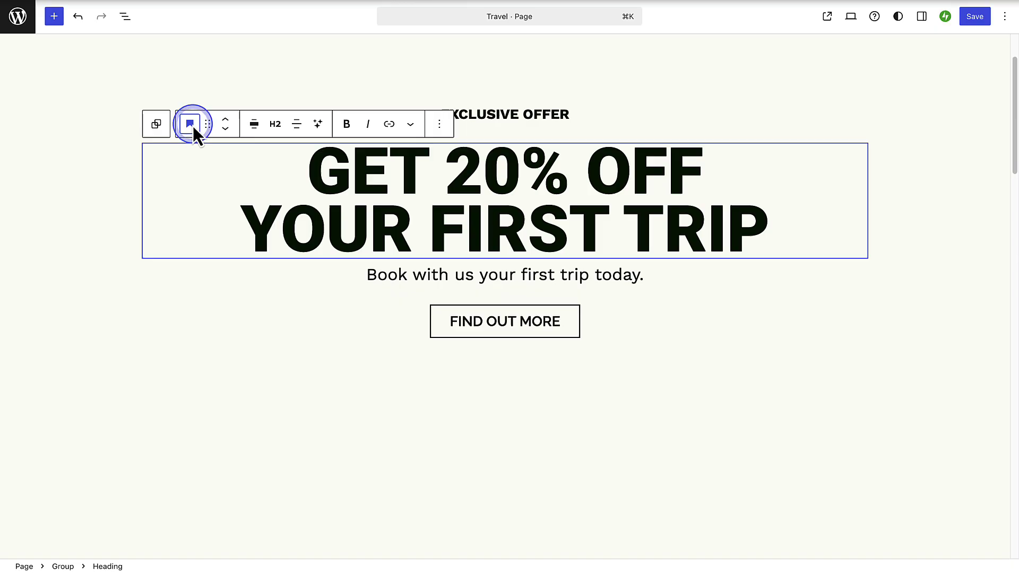
left_click(439, 125)
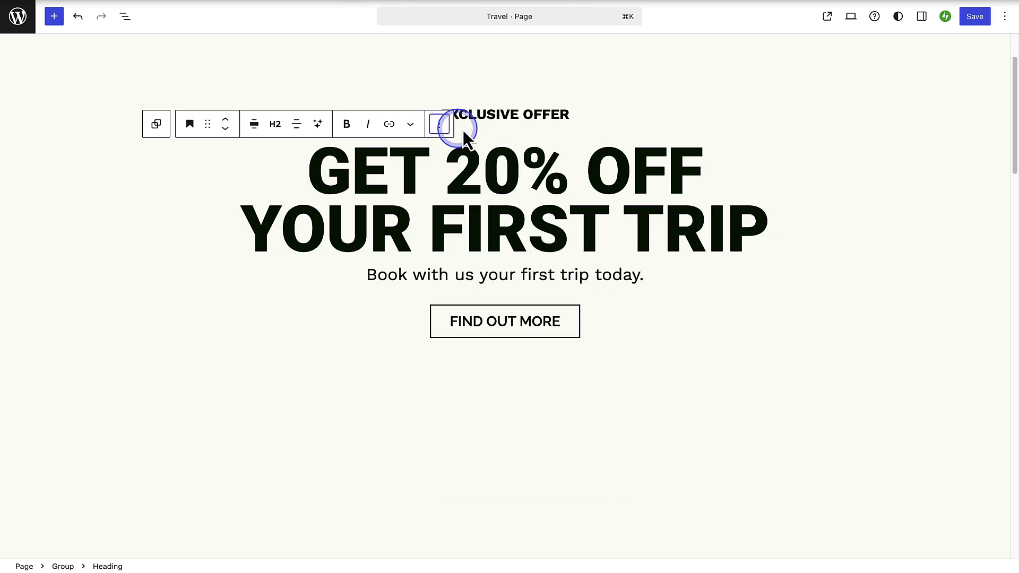
Try the Primary teal text colour on the GET 20% OFF heading, then remove it.
left_click(922, 17)
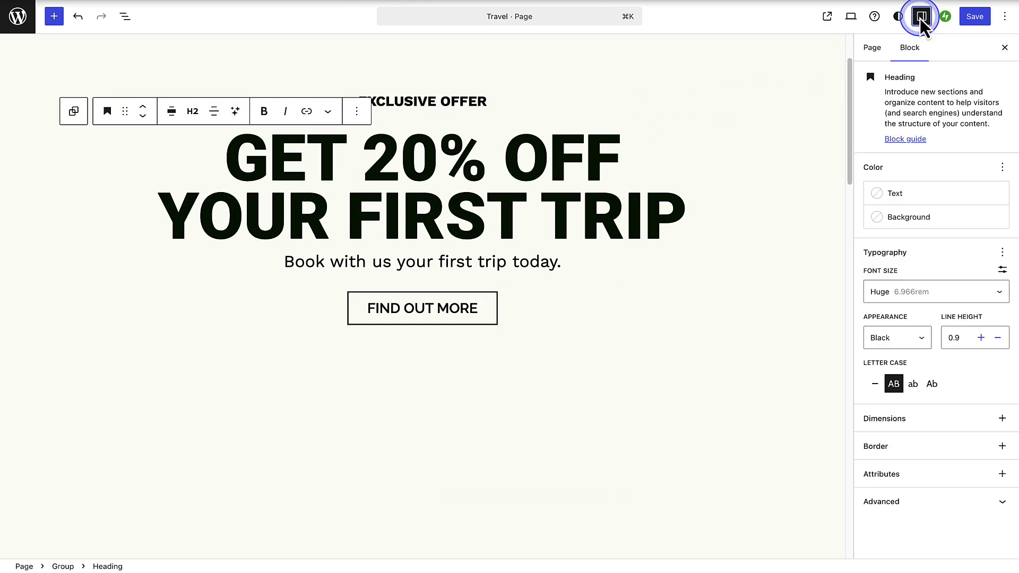
left_click(953, 99)
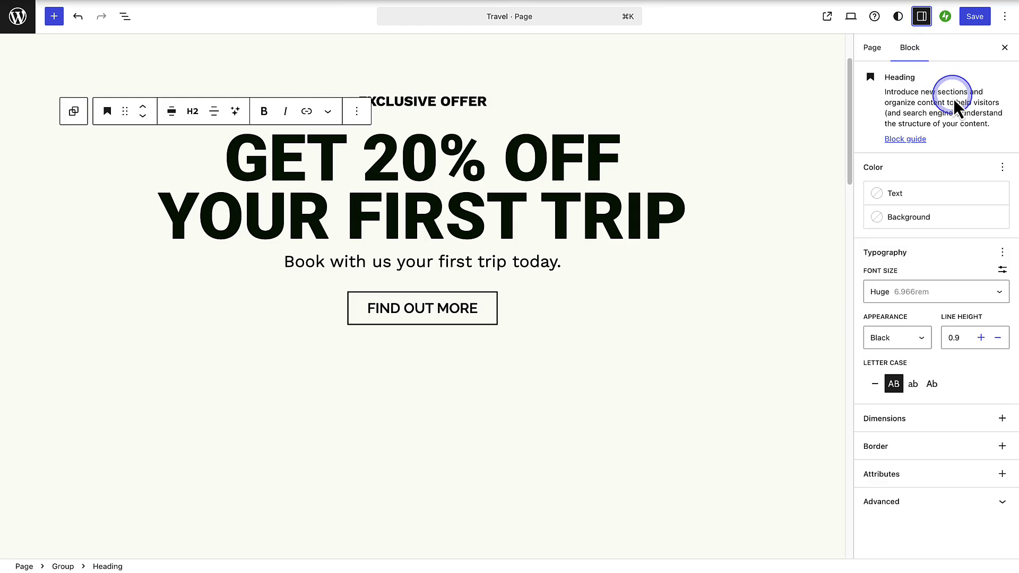
left_click(957, 190)
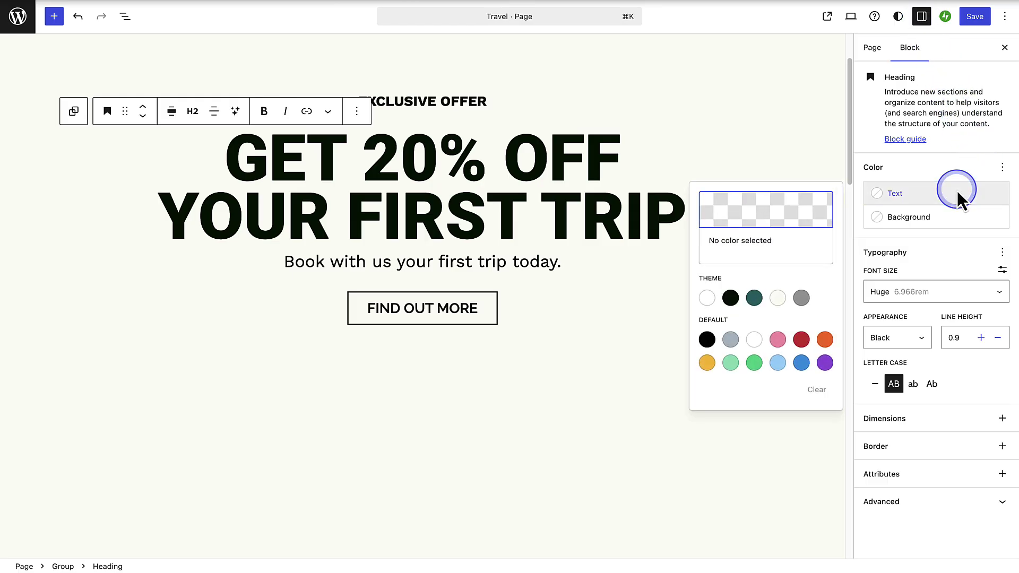
left_click(754, 298)
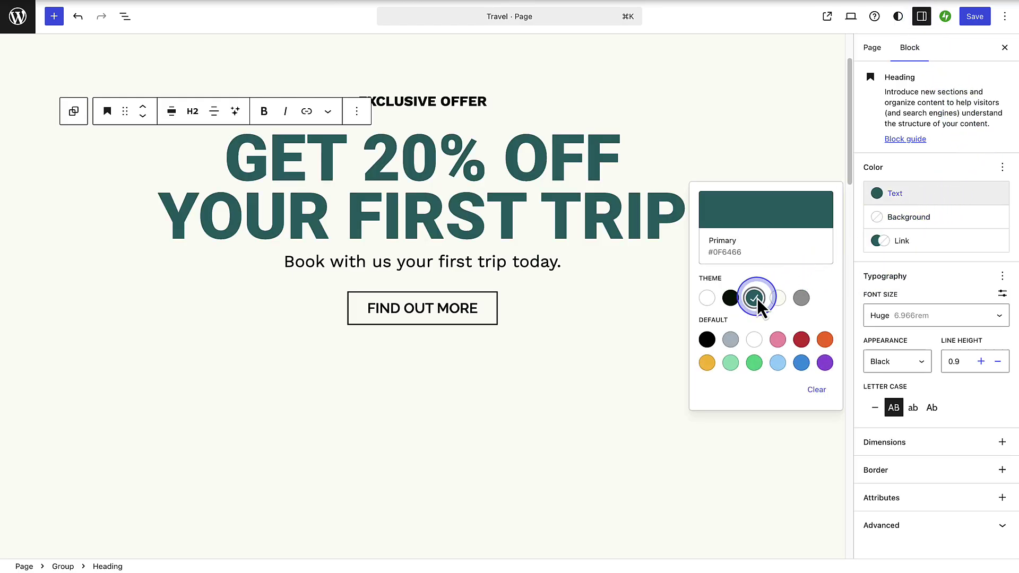
left_click(818, 390)
left_click(957, 285)
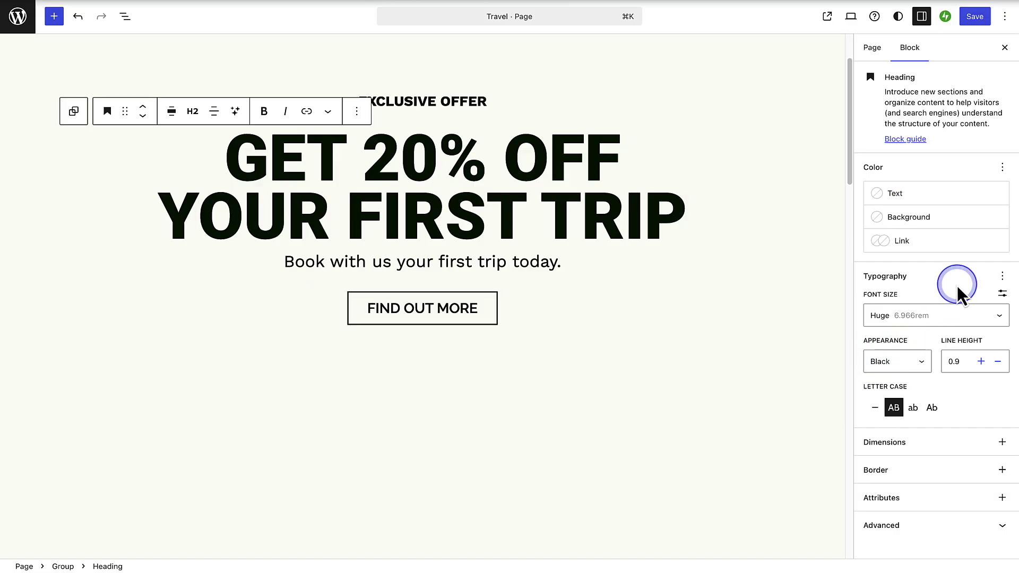
Add padding controls to the heading and drag in extra top padding.
left_click(1003, 276)
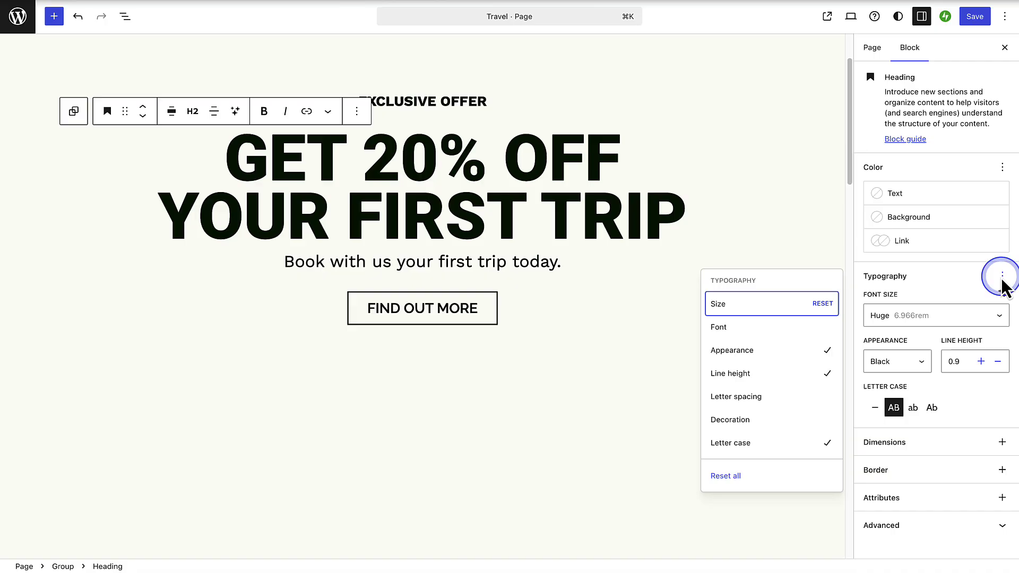
left_click(1003, 277)
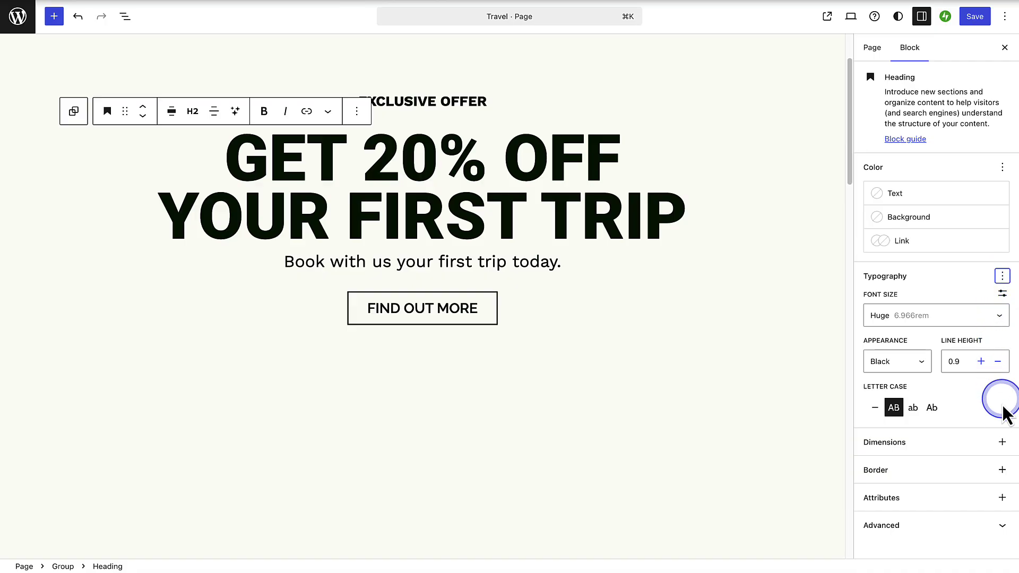
left_click(1002, 443)
left_click(815, 470)
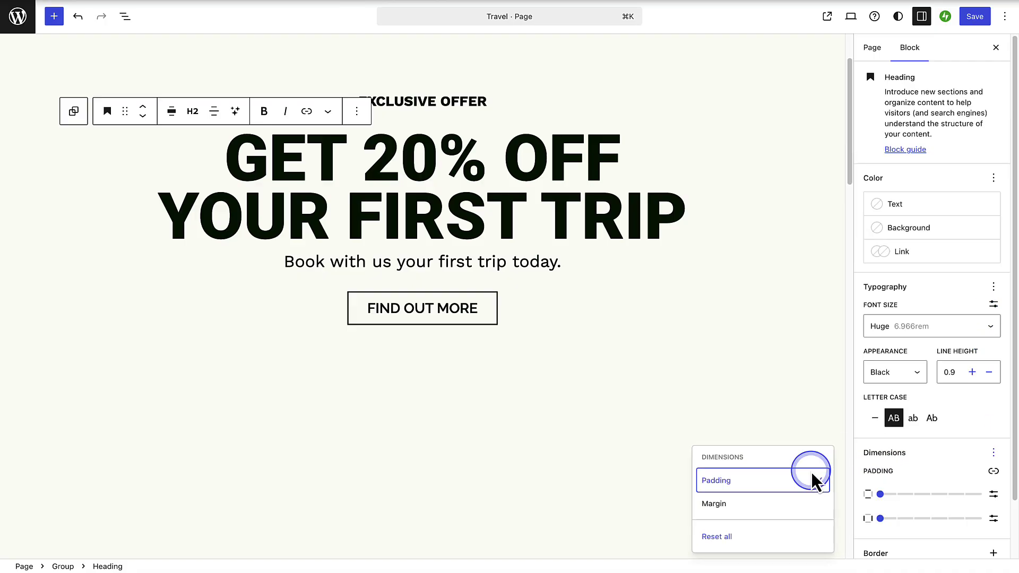
left_click_drag(1014, 409, 1014, 461)
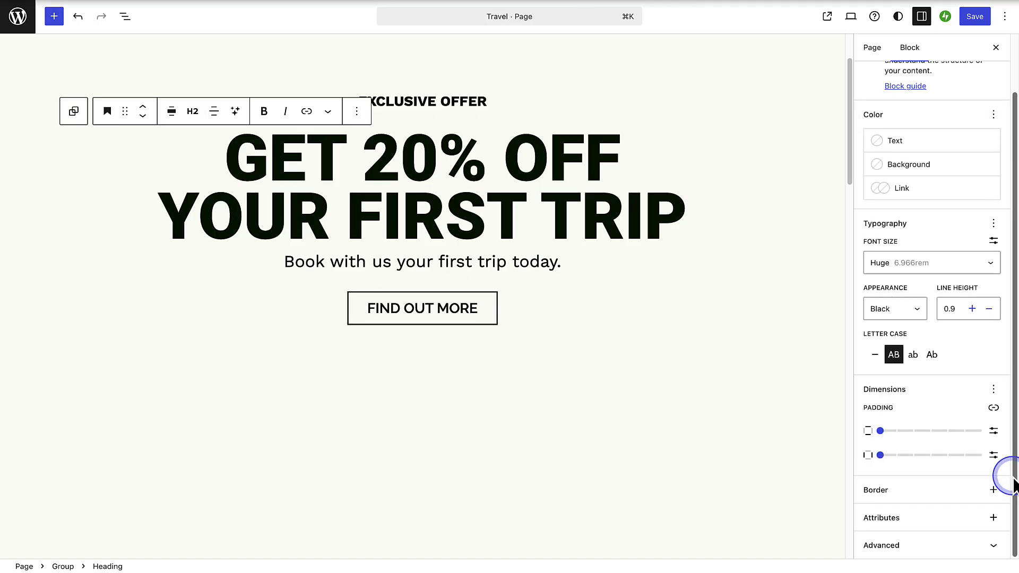
left_click_drag(894, 433, 917, 444)
left_click(948, 399)
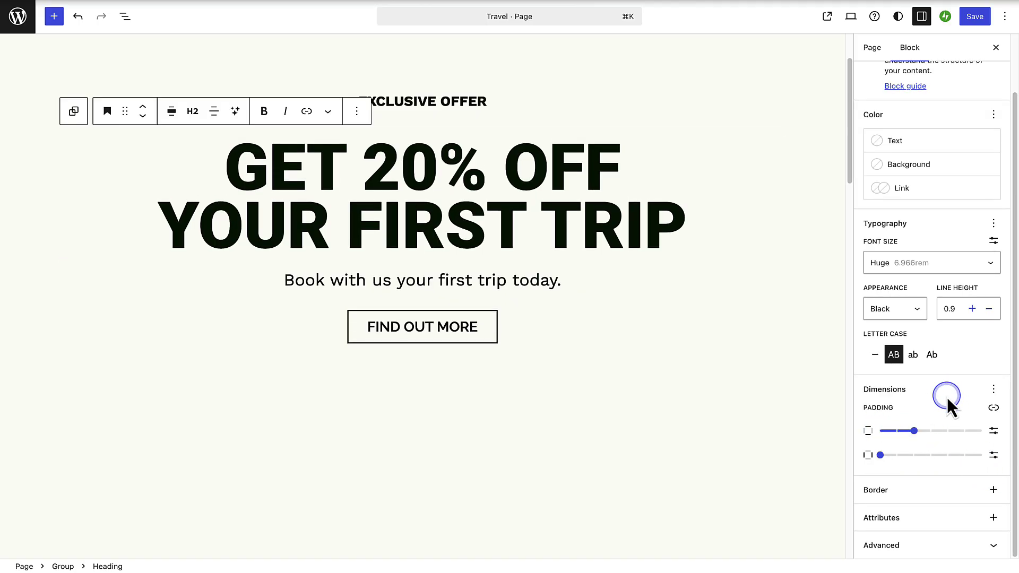
Inspect the Upcoming Tours heading, intro paragraph and turtle photo styles, then return to page settings.
left_click(27, 97)
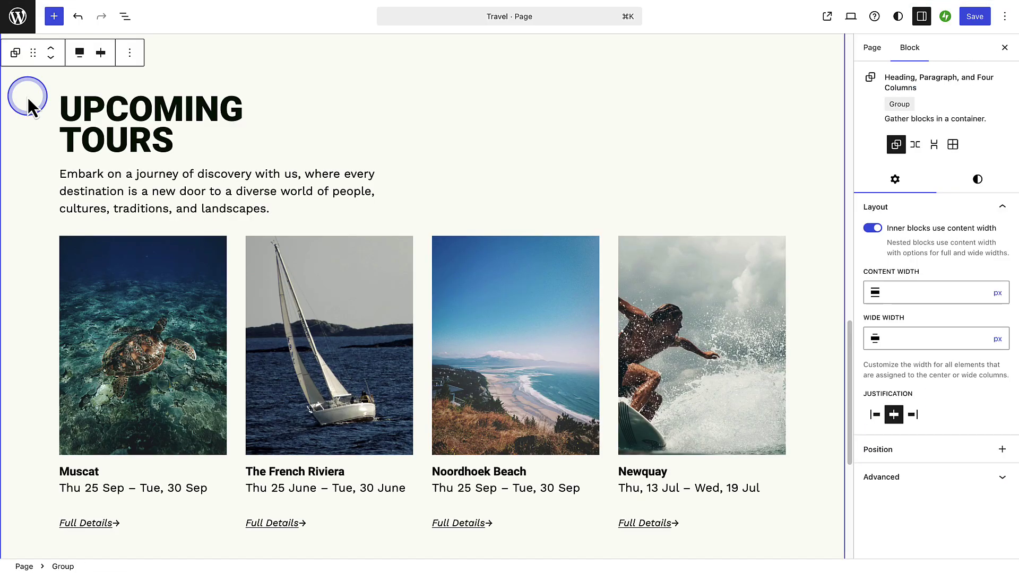
left_click(77, 115)
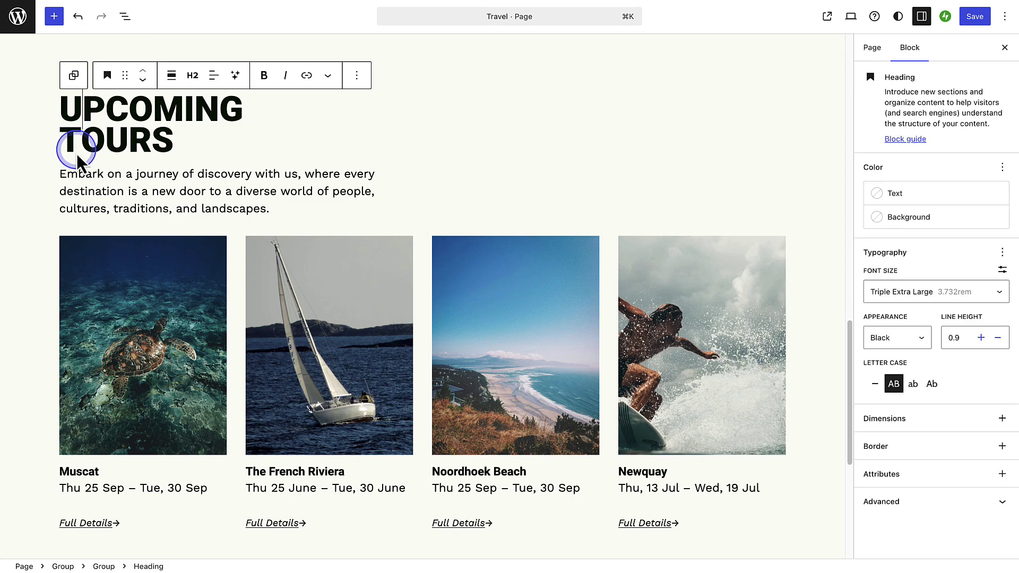
left_click(75, 183)
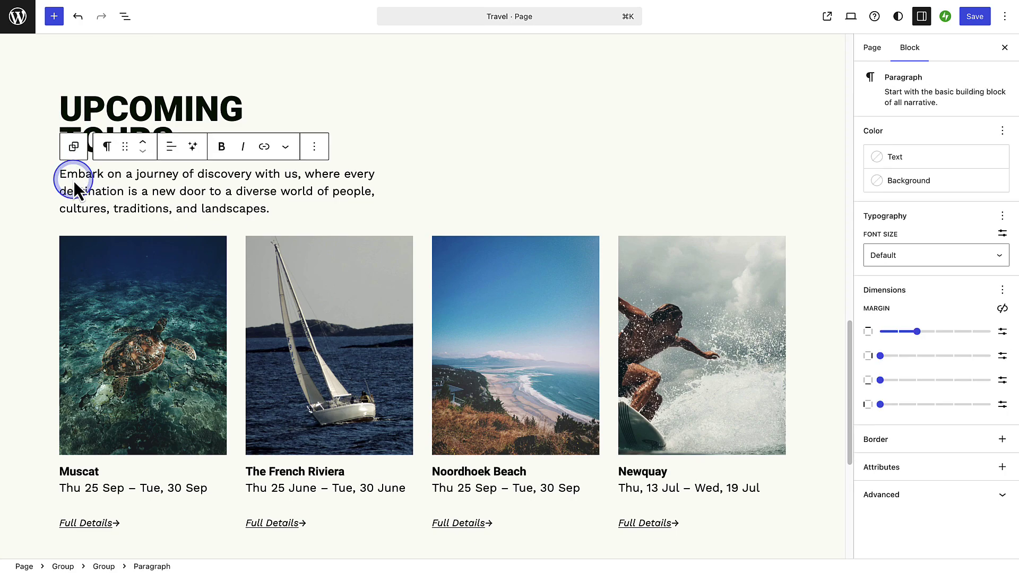
left_click(88, 273)
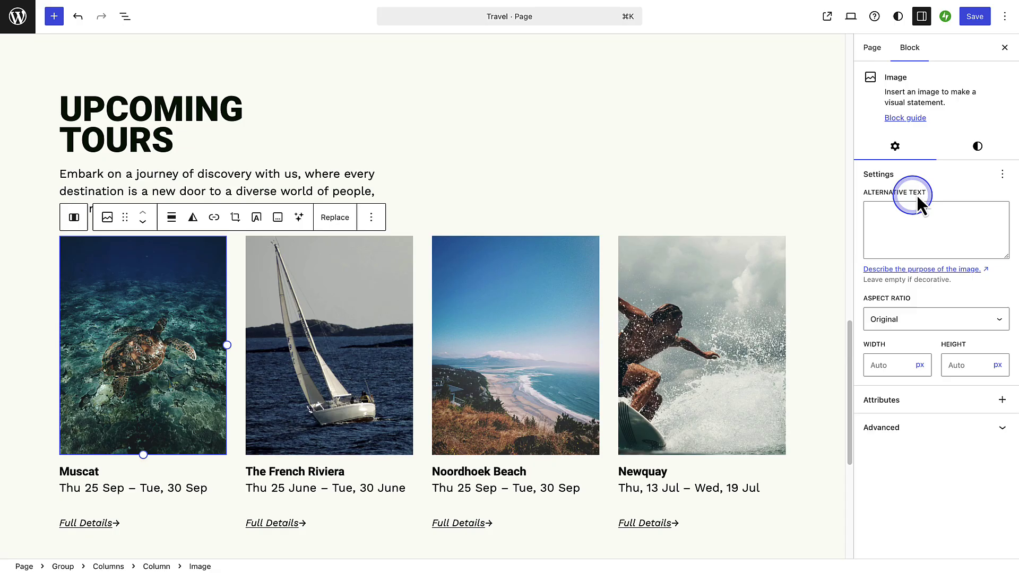
left_click(978, 149)
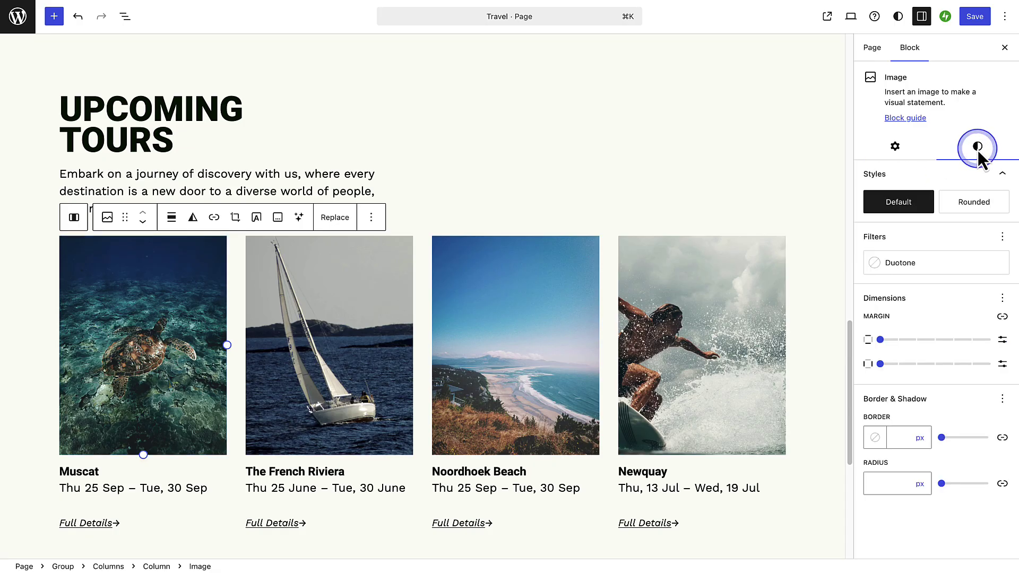
left_click(103, 436)
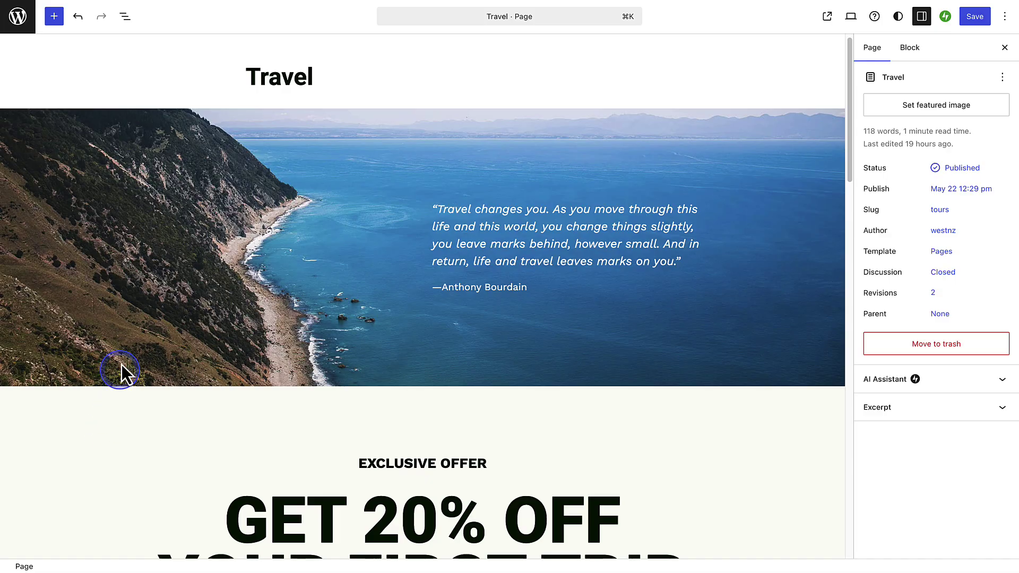
Move the Hero quote cover one block down, below the image block.
left_click(152, 191)
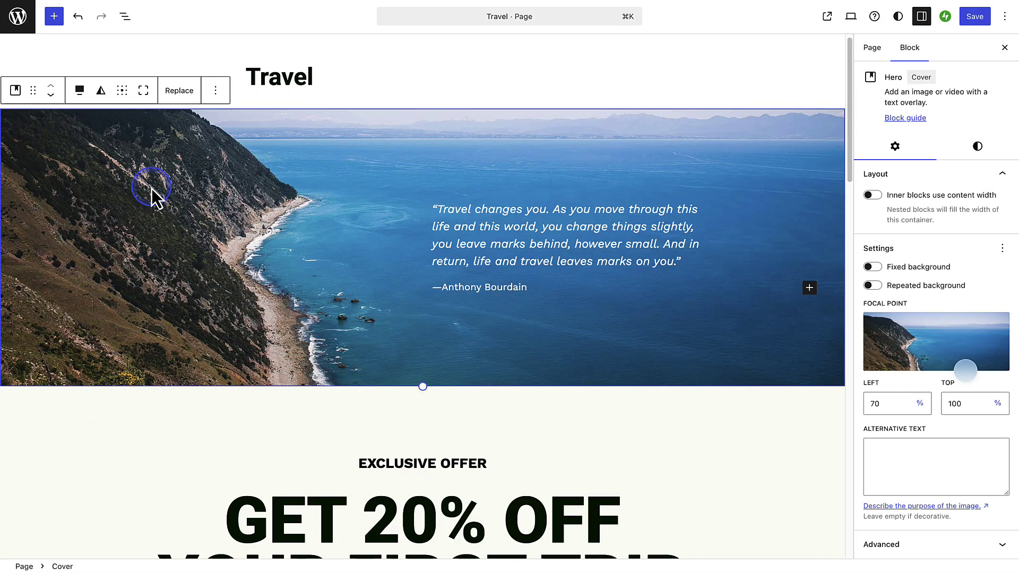
left_click(50, 97)
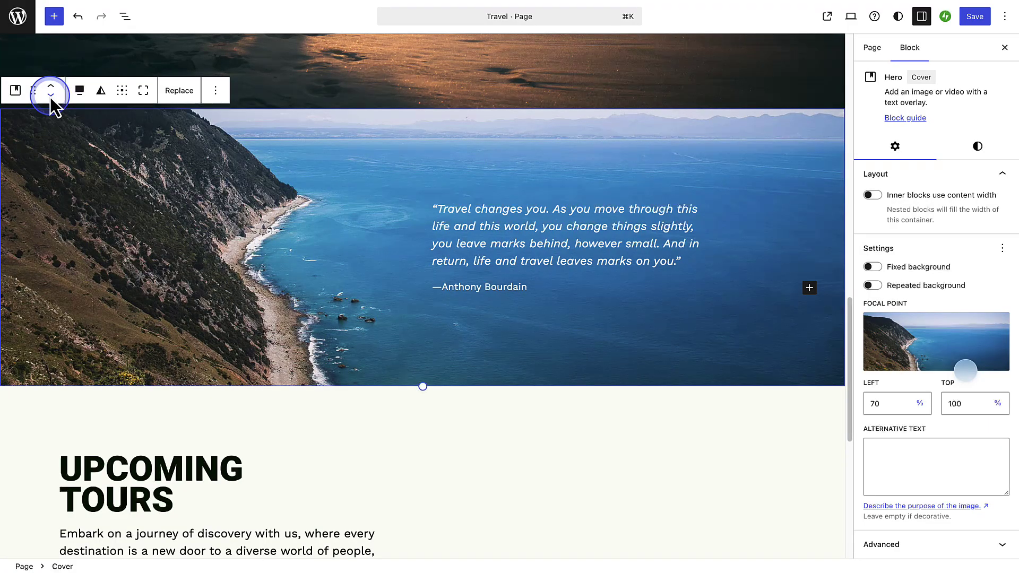
In List View, drag the Hero cover below 'Heading, Paragraph, and Four Columns'.
left_click(125, 17)
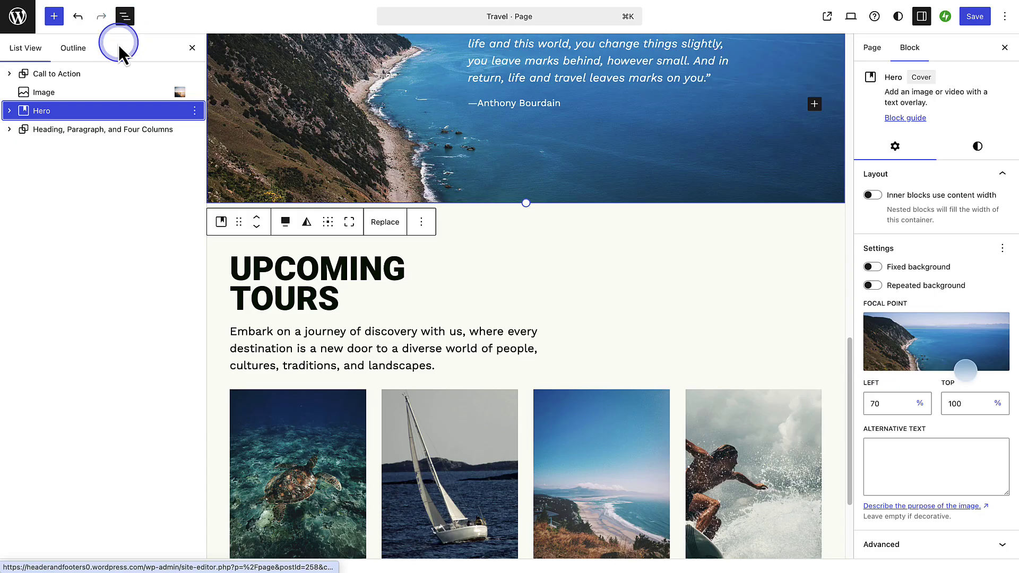
left_click(11, 133)
left_click(23, 148)
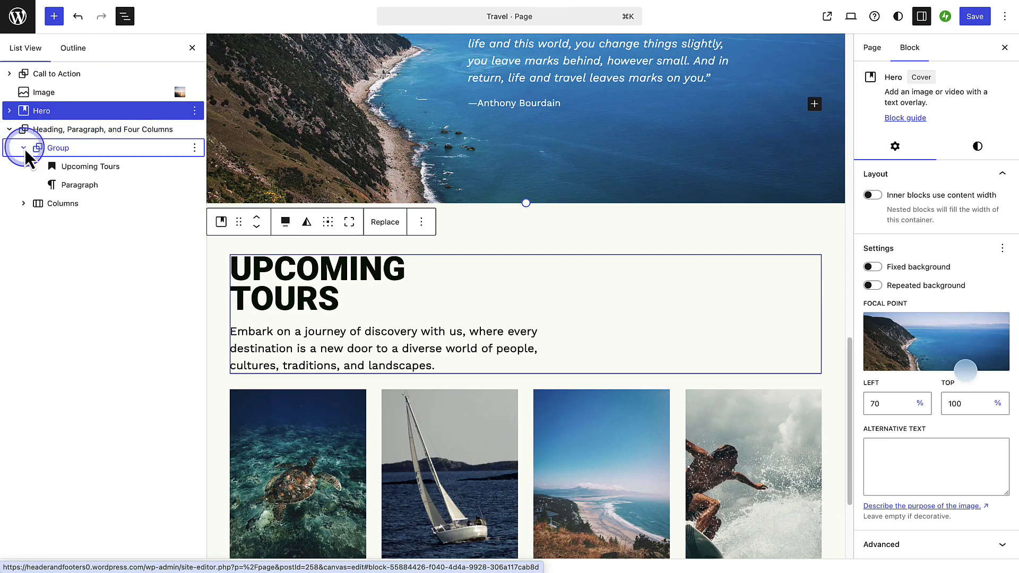
left_click(9, 129)
left_click(62, 117)
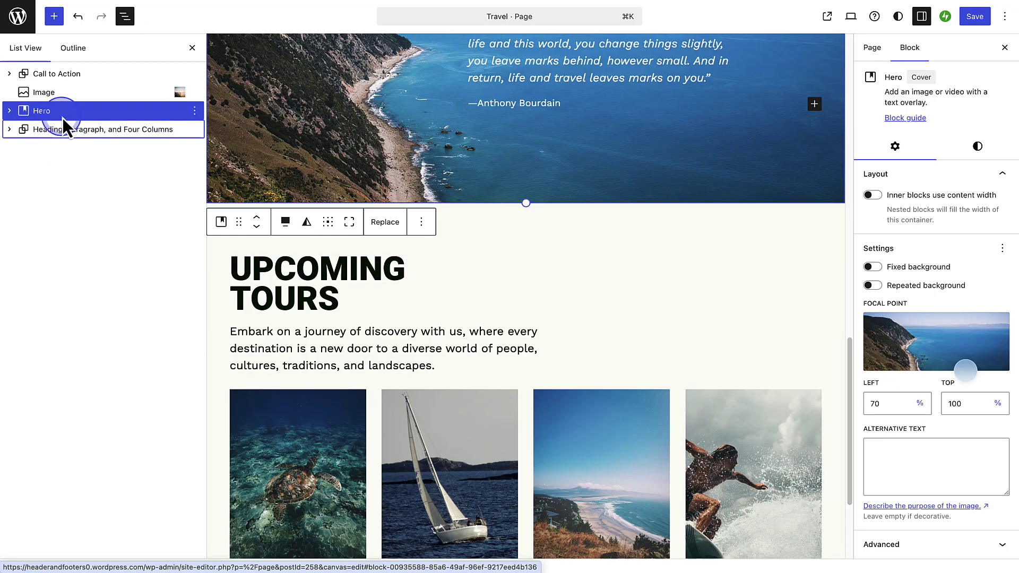
left_click_drag(72, 112, 27, 138)
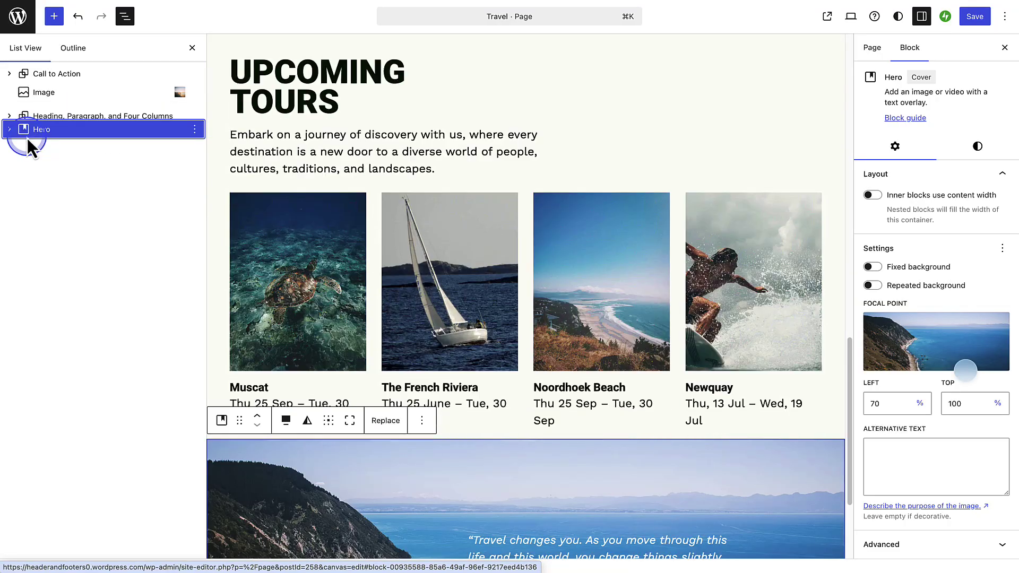
left_click(508, 304)
scroll(508, 304, "down", 3)
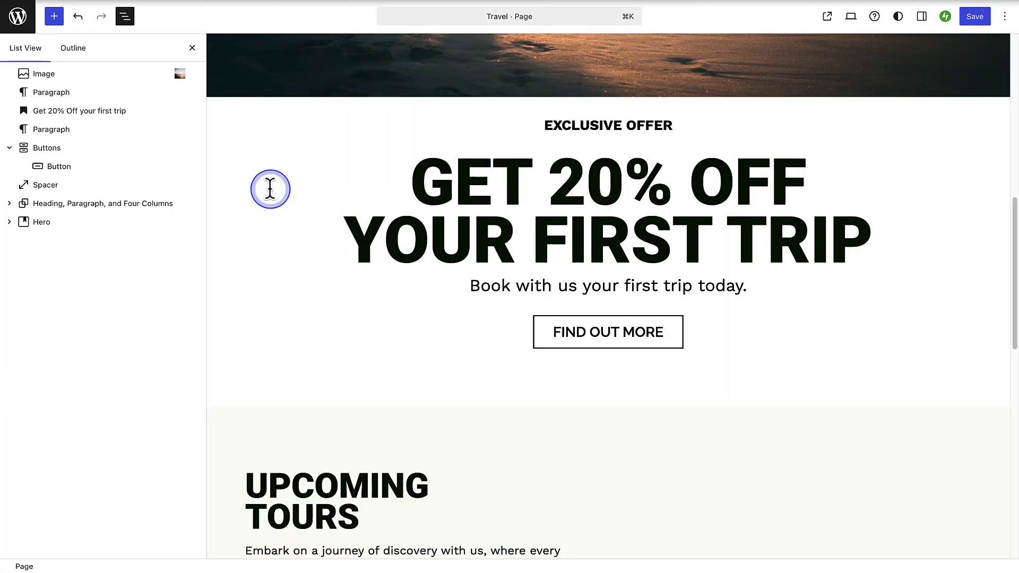
Wrap the offer text, heading and button in a group with a pale cyan blue background.
left_click_drag(505, 125, 779, 323)
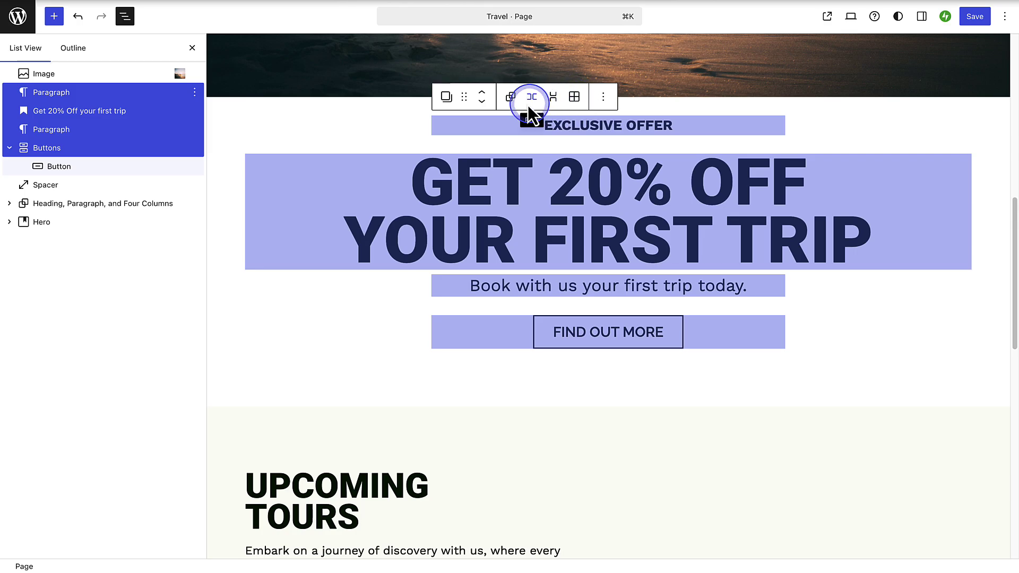
left_click(511, 97)
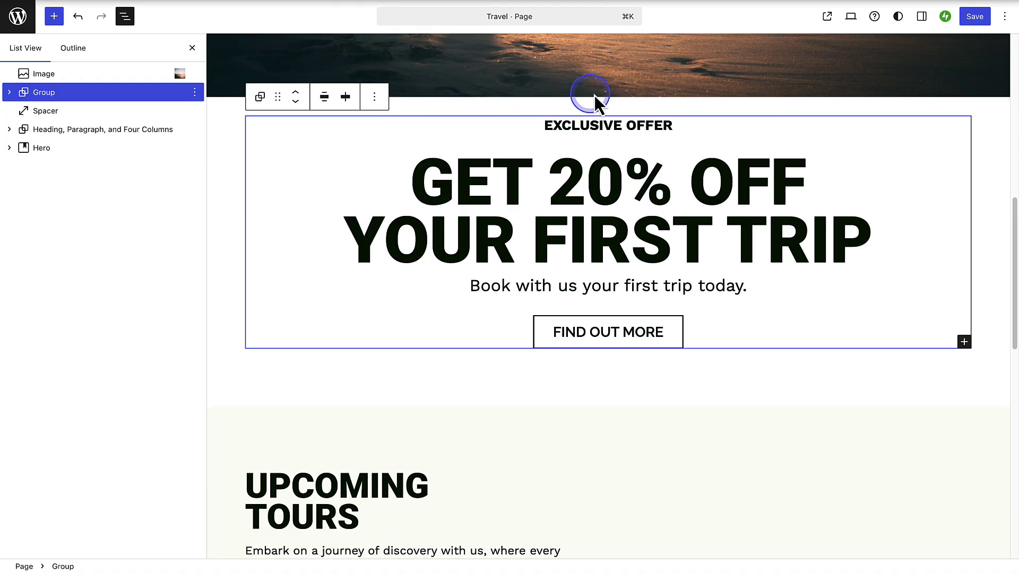
left_click(922, 16)
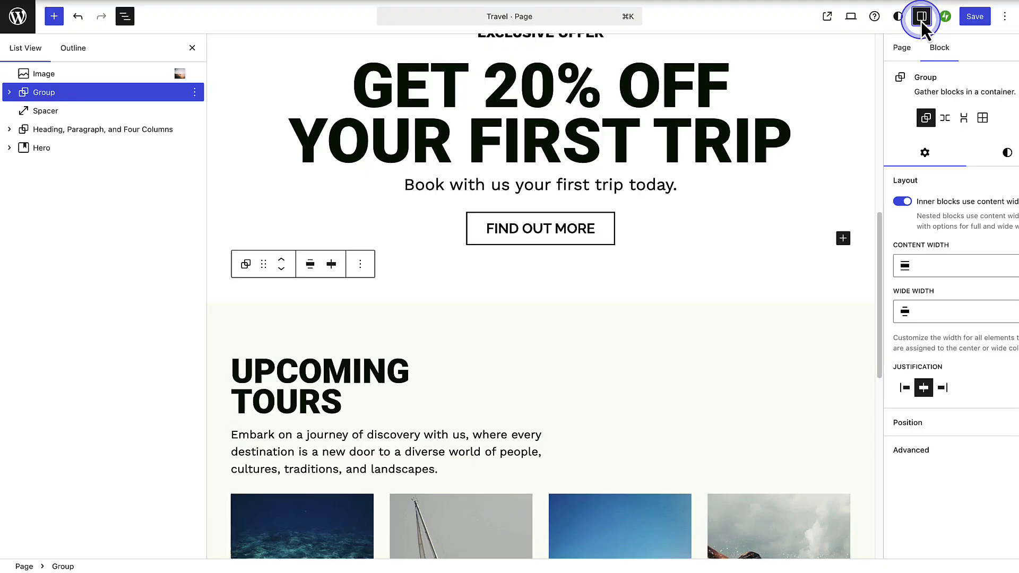
scroll(812, 207, "up", 2)
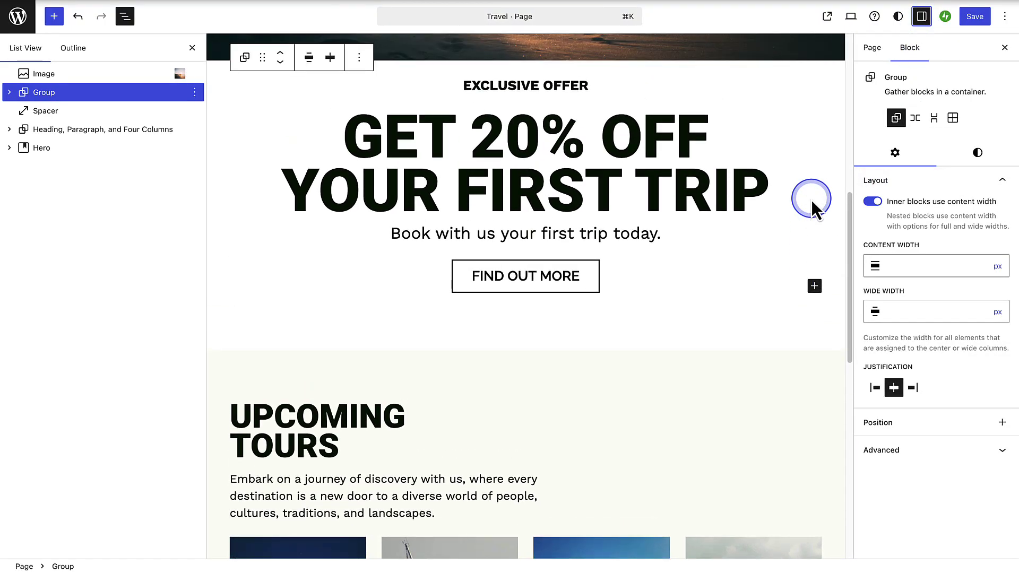
left_click(977, 153)
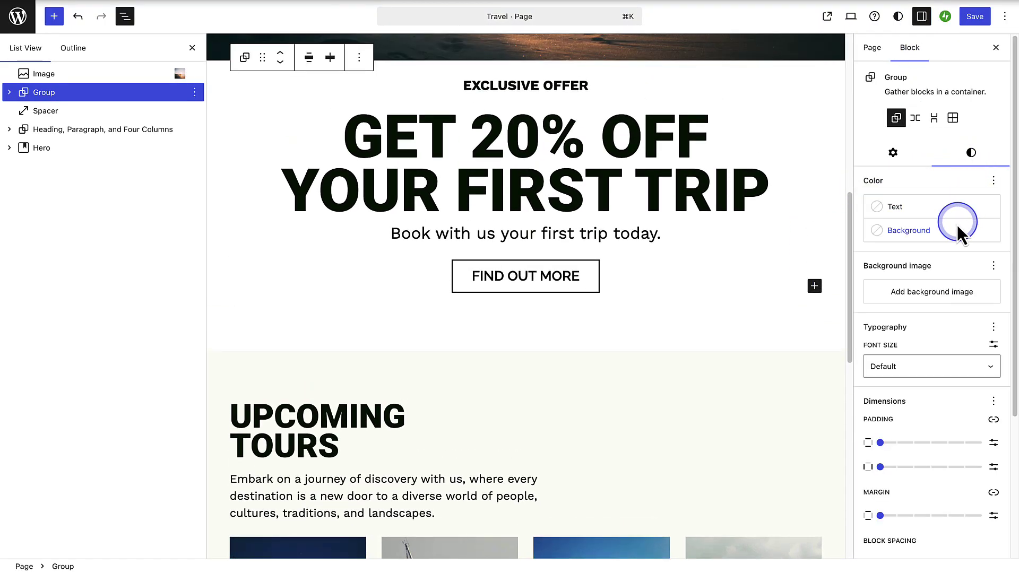
left_click(941, 233)
left_click(778, 428)
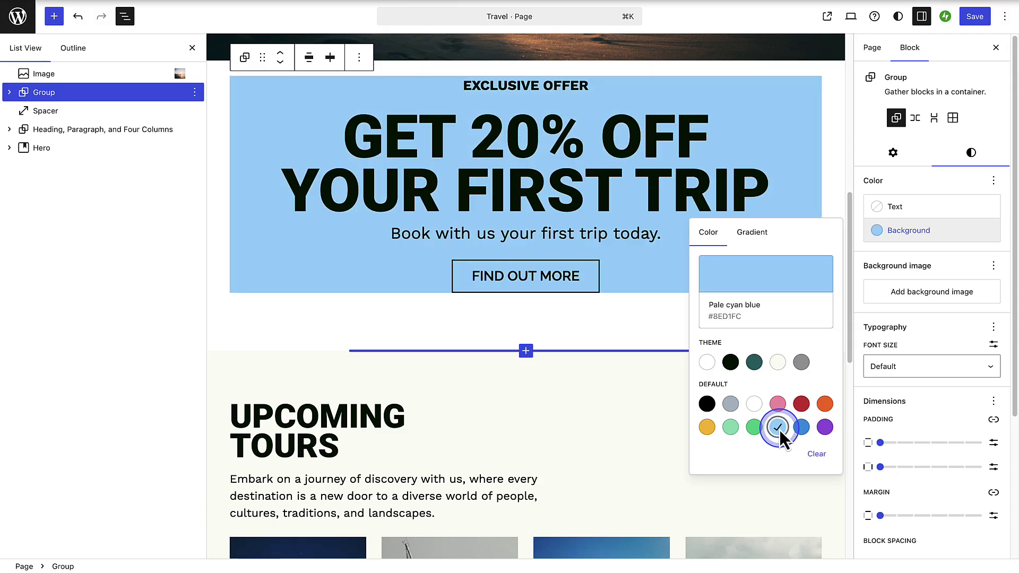
Give the group extra top and bottom padding, a 5 px border and wide width alignment.
left_click_drag(880, 442, 965, 446)
left_click_drag(1007, 405, 1008, 489)
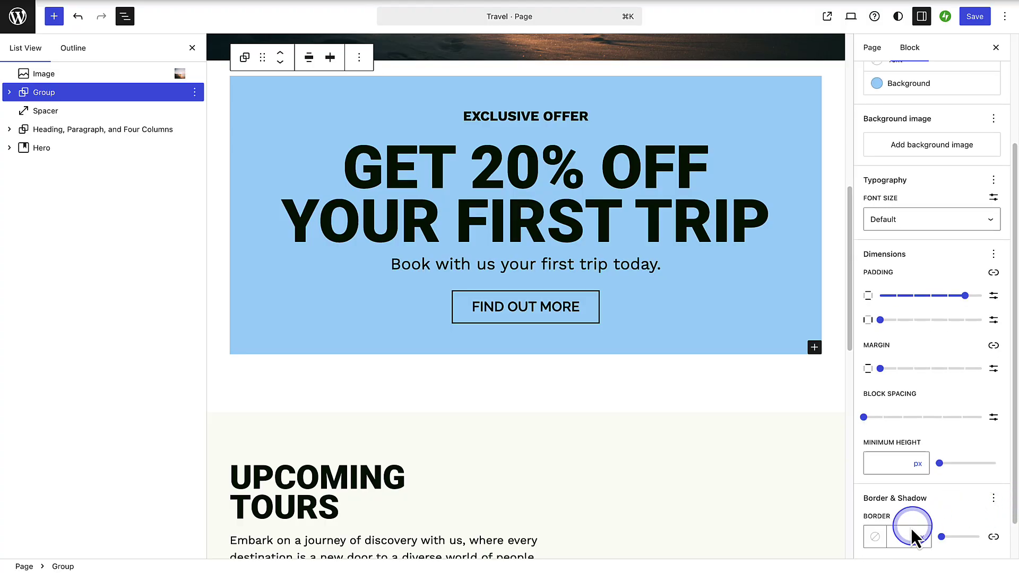
left_click(894, 535)
type("5")
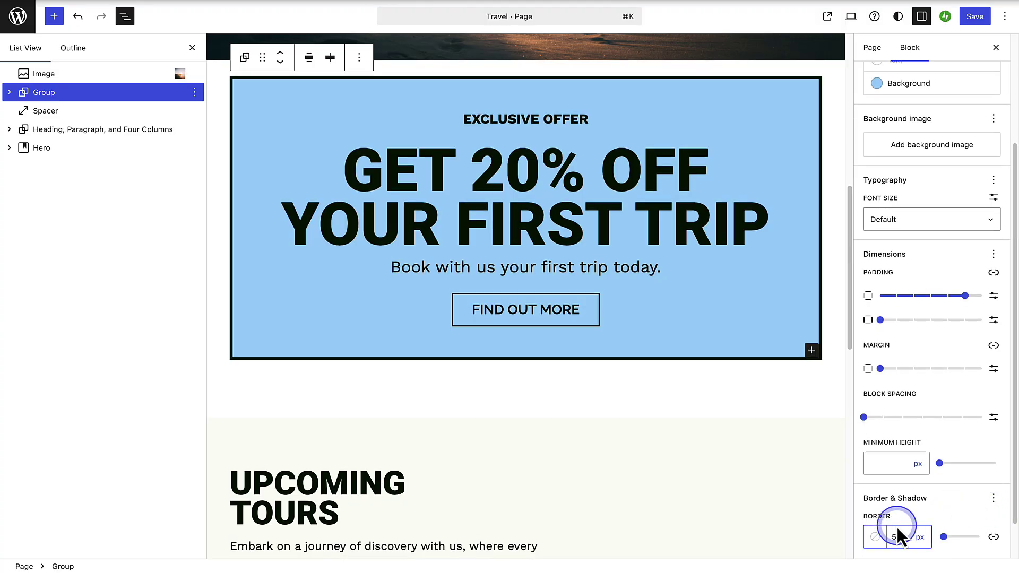
left_click(308, 59)
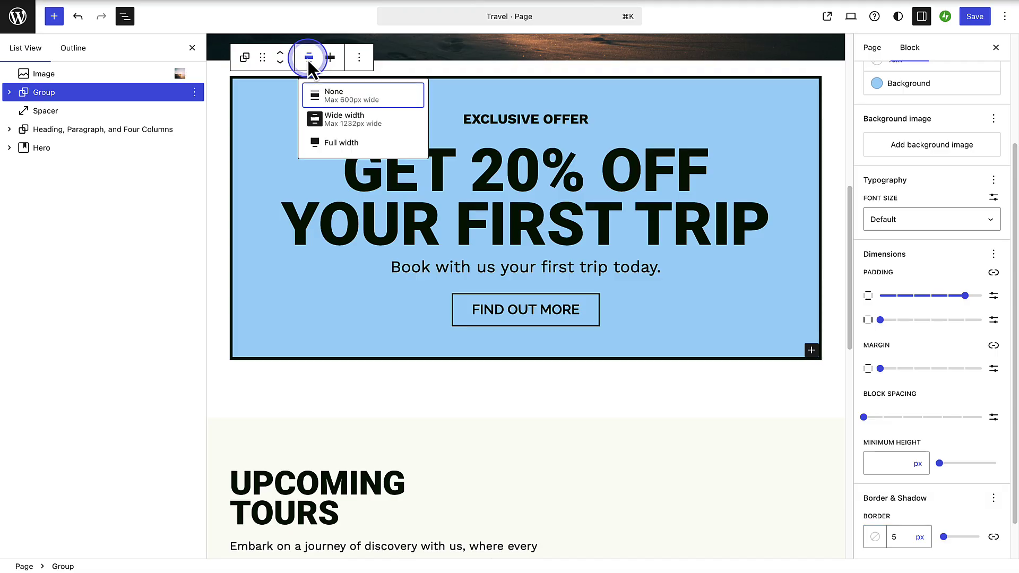
left_click(313, 118)
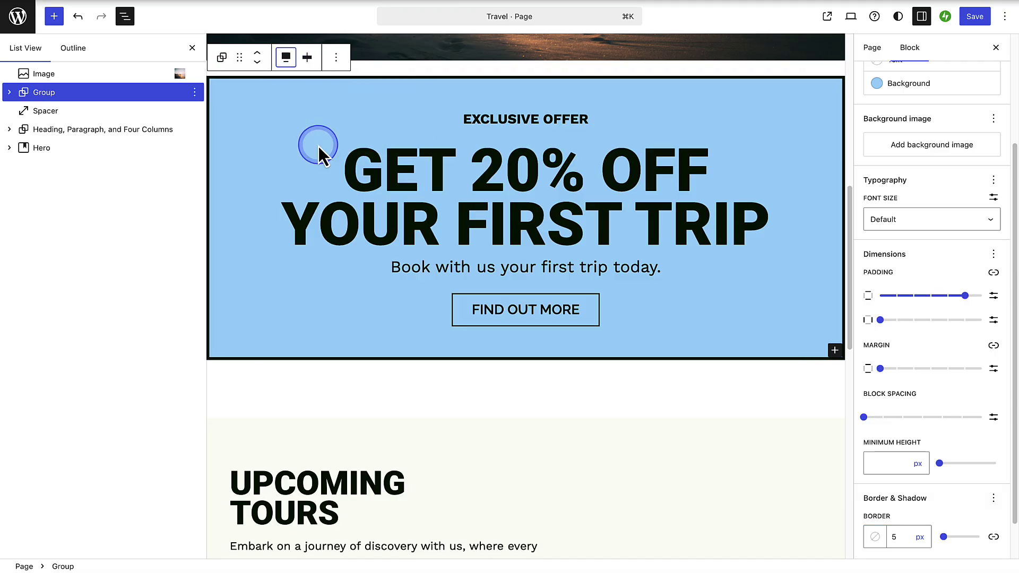
left_click(287, 59)
left_click(296, 119)
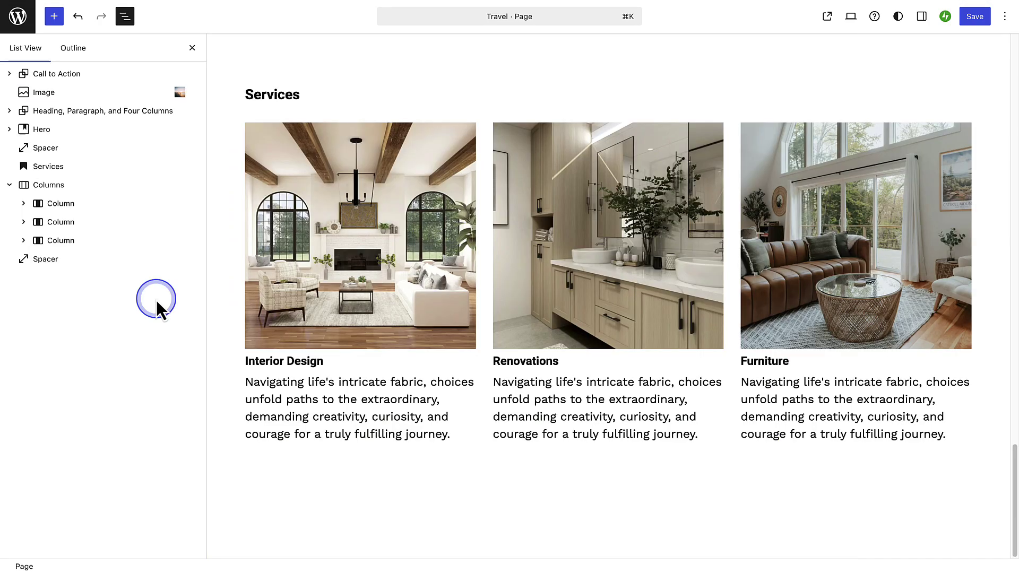
Insert a Columns block via /Columns and choose the 50 / 50 two-column layout.
left_click(126, 185)
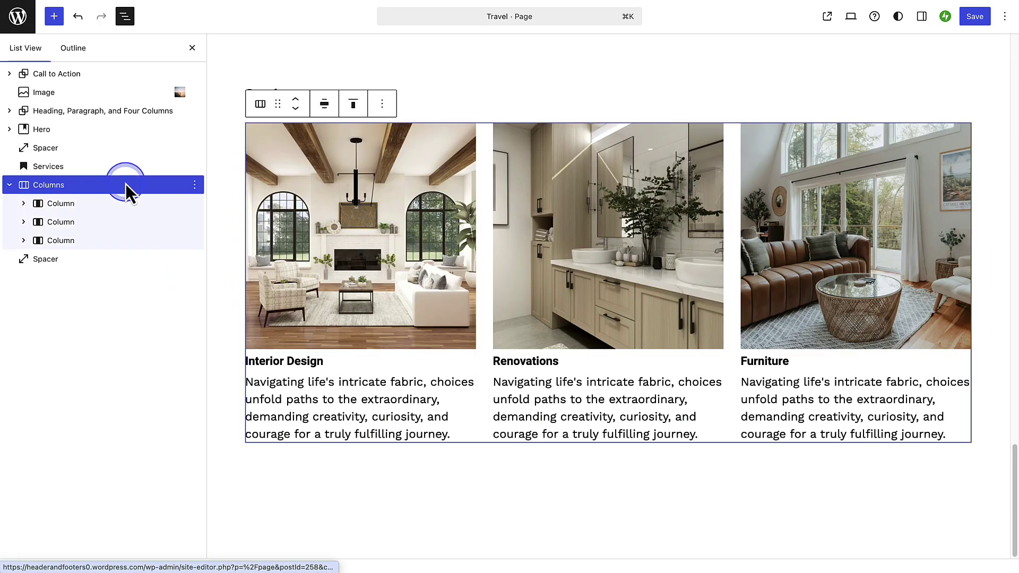
left_click(117, 205)
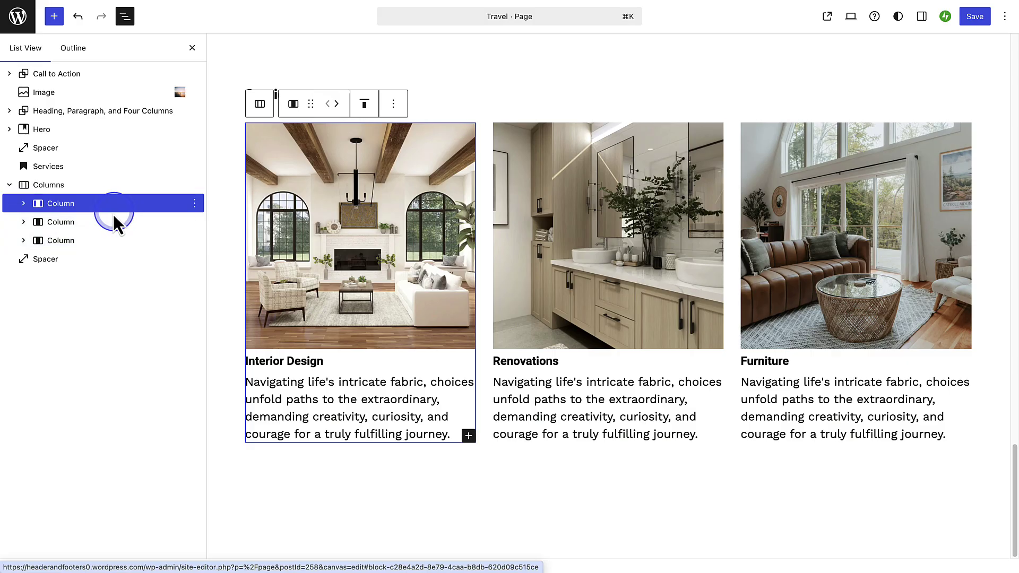
left_click(110, 222)
left_click(103, 243)
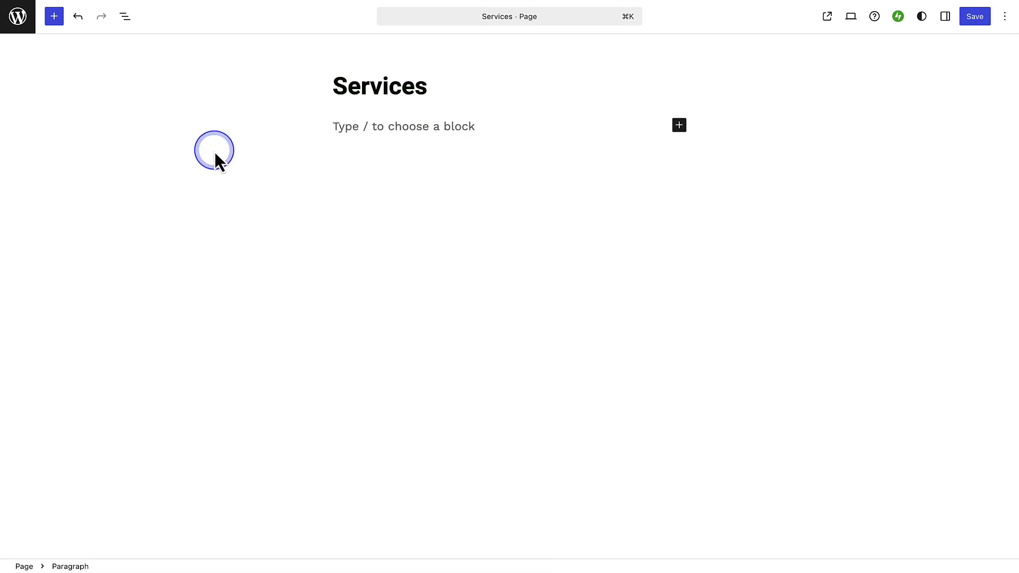
type("/")
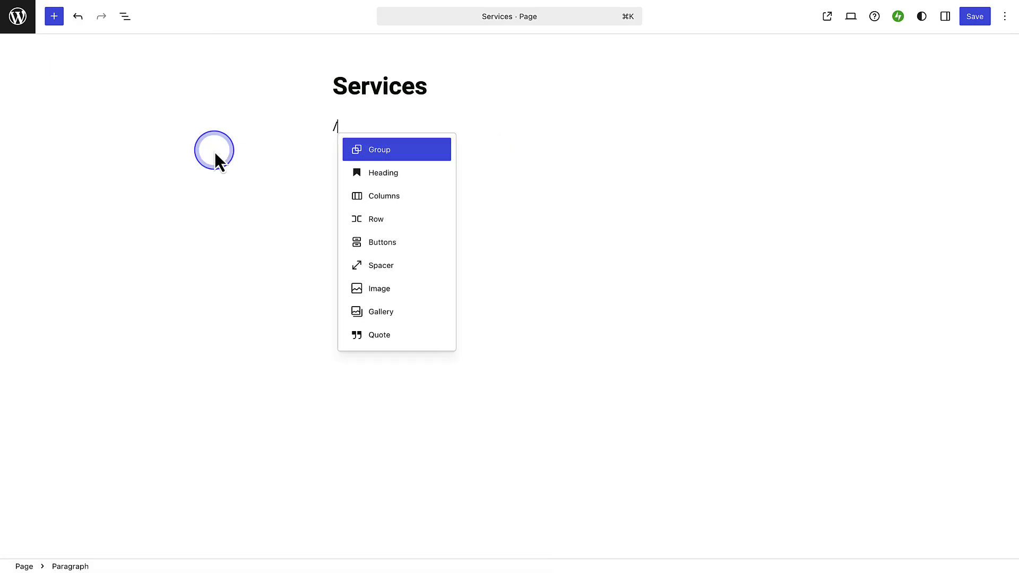
type("Columns")
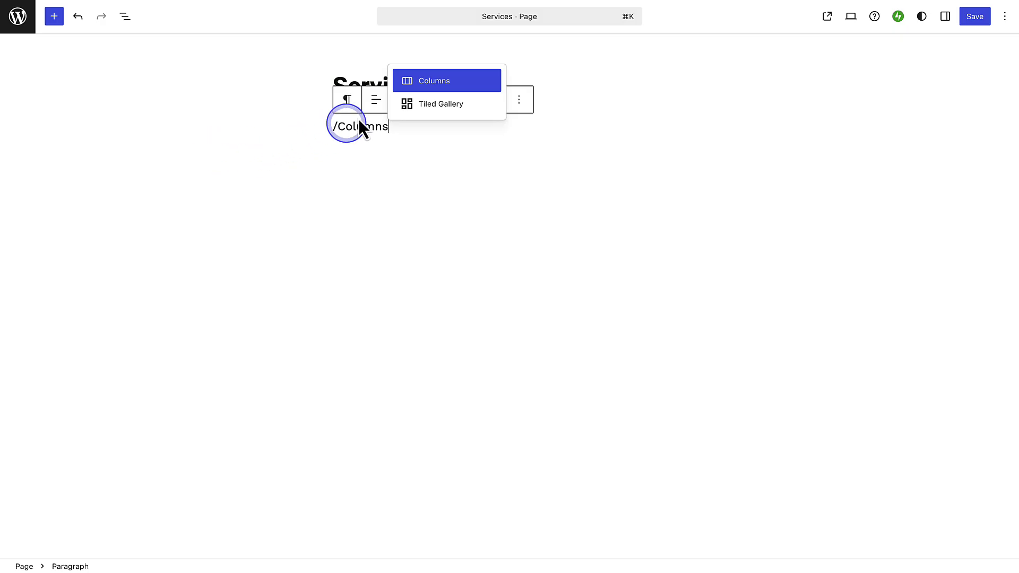
left_click(419, 80)
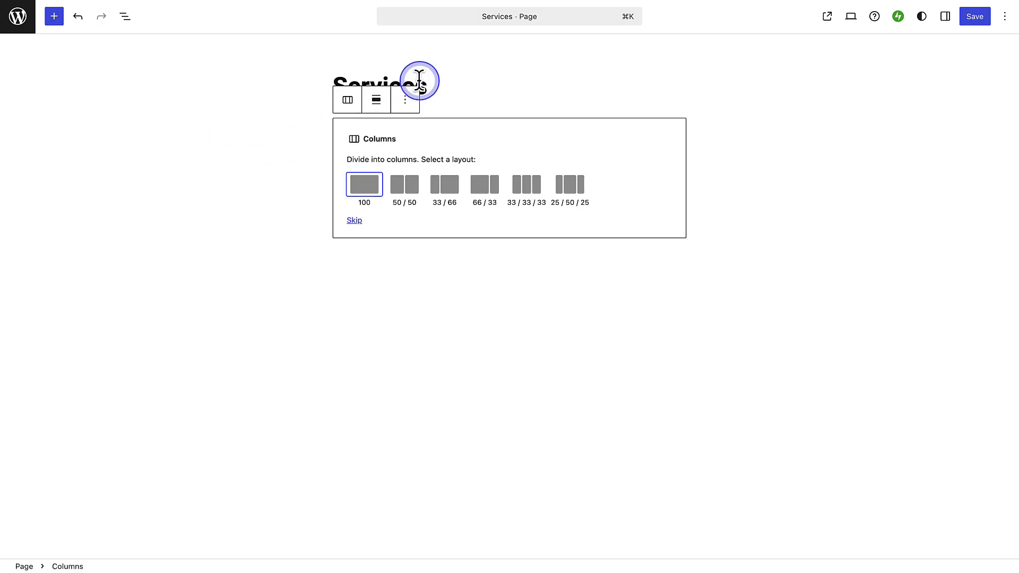
left_click(401, 187)
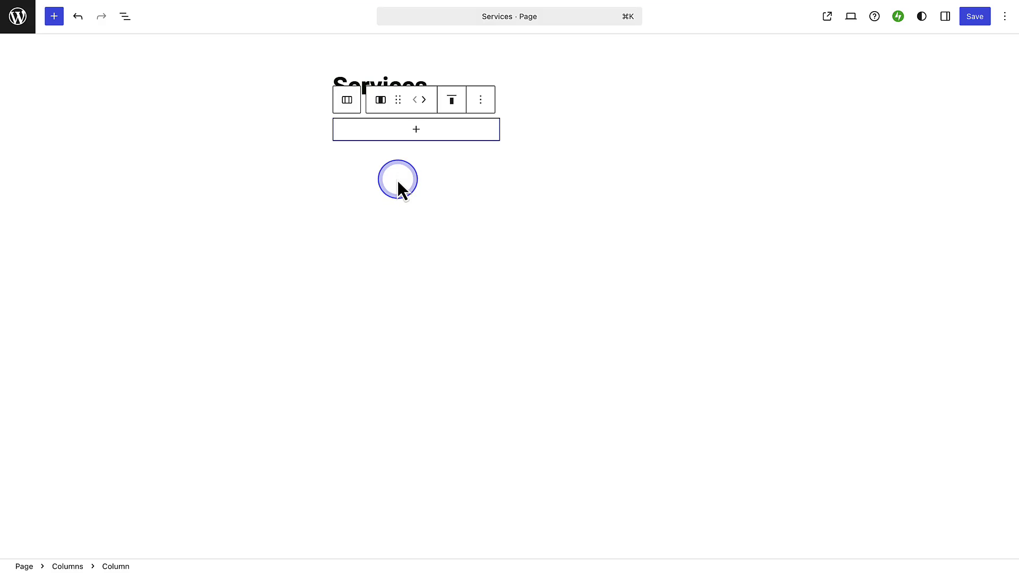
Set the Columns block to wide width and add a paragraph to the left column.
left_click(347, 100)
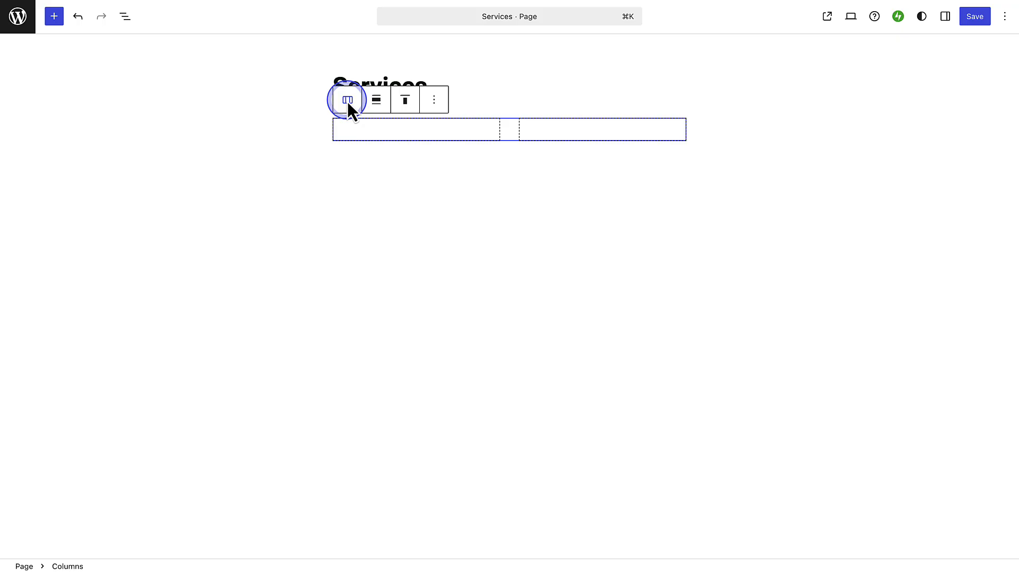
left_click(375, 102)
left_click(388, 162)
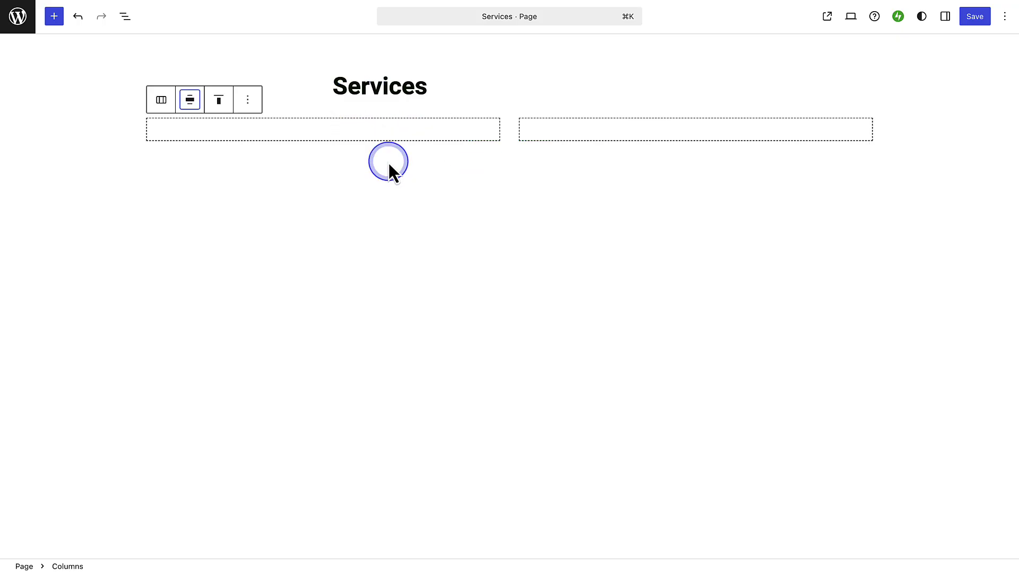
left_click(295, 133)
left_click(322, 130)
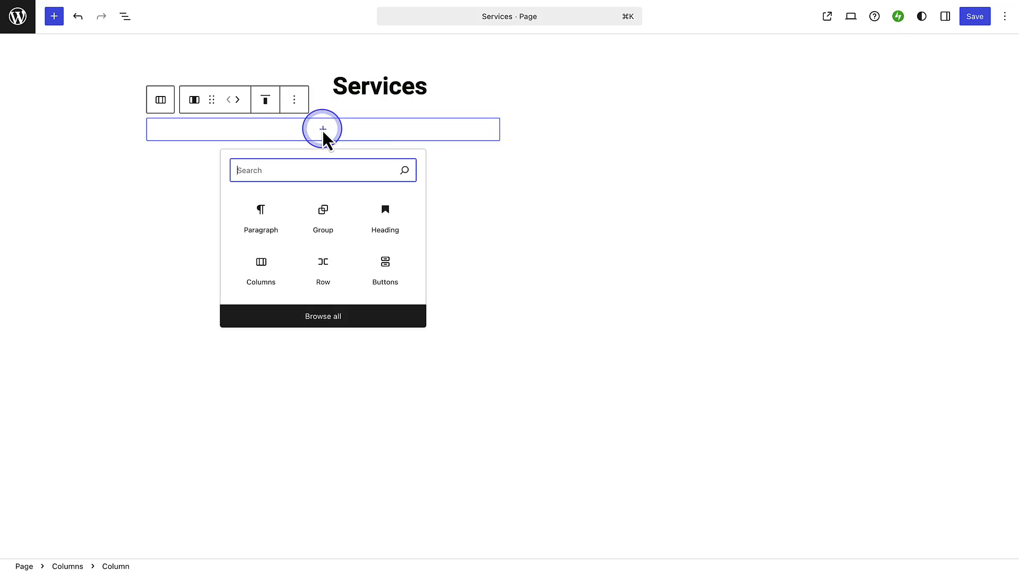
left_click(266, 209)
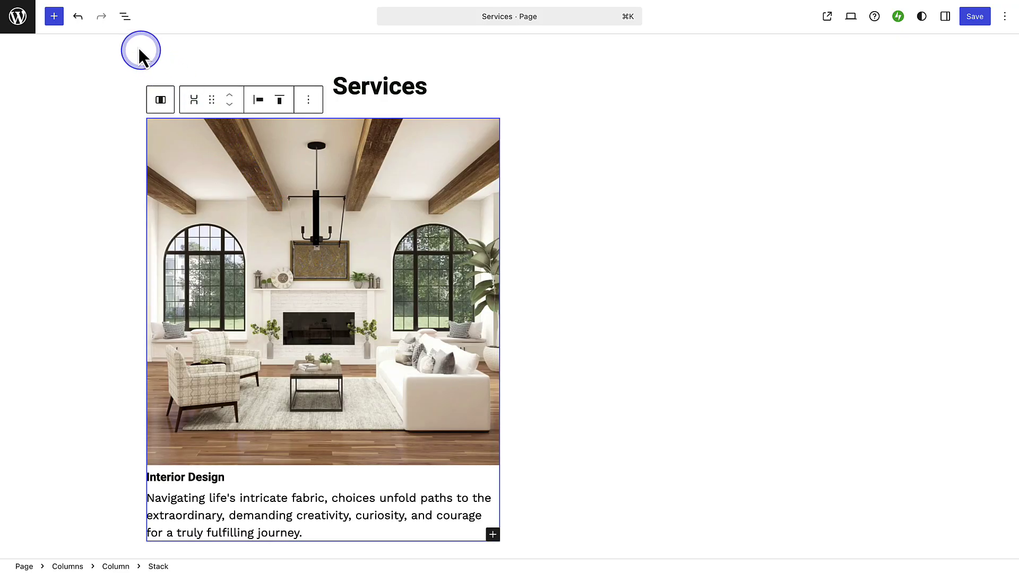
Duplicate the Interior Design column from List View, then select the whole Columns block.
left_click(125, 21)
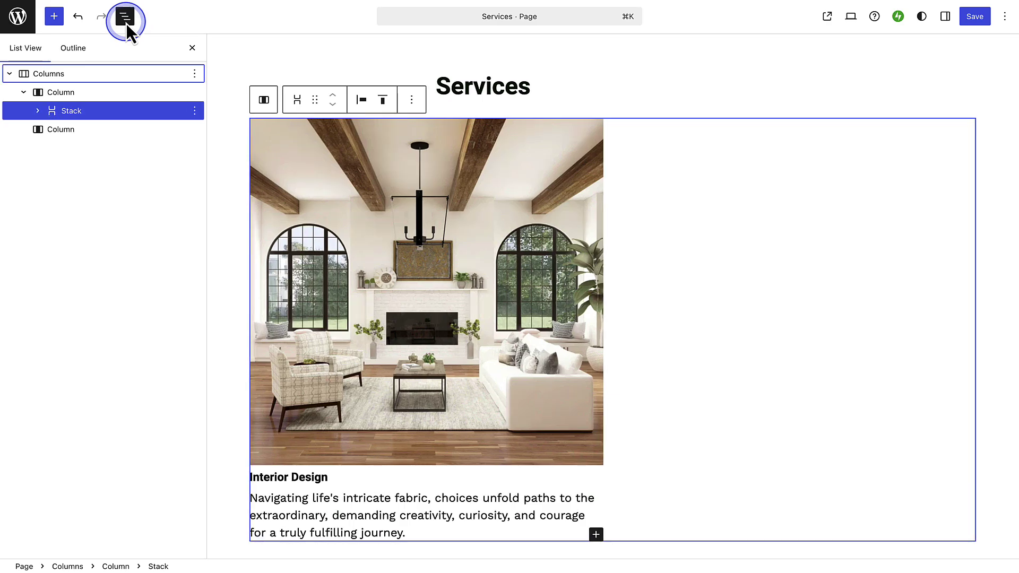
left_click(96, 97)
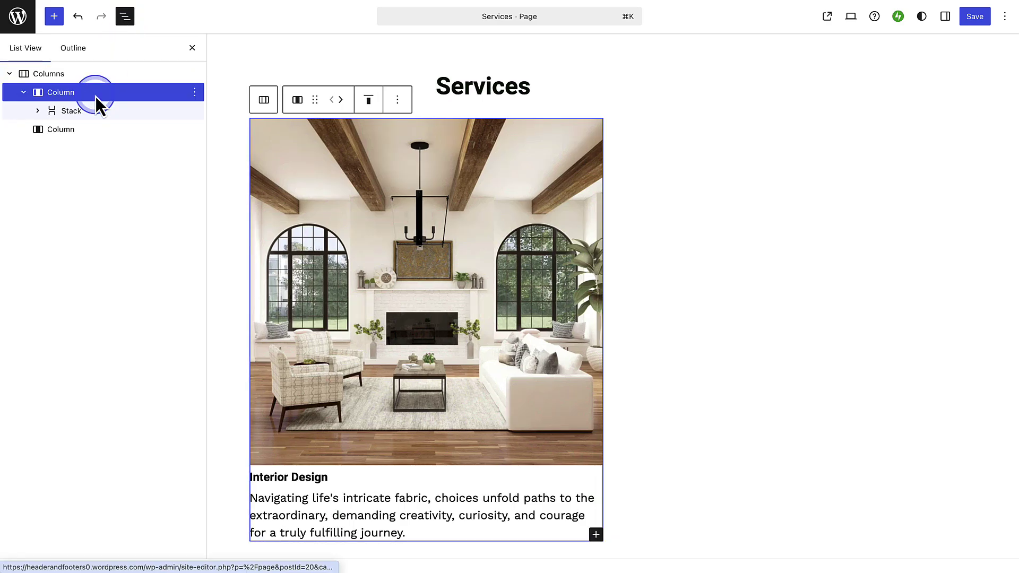
left_click(396, 103)
left_click(406, 185)
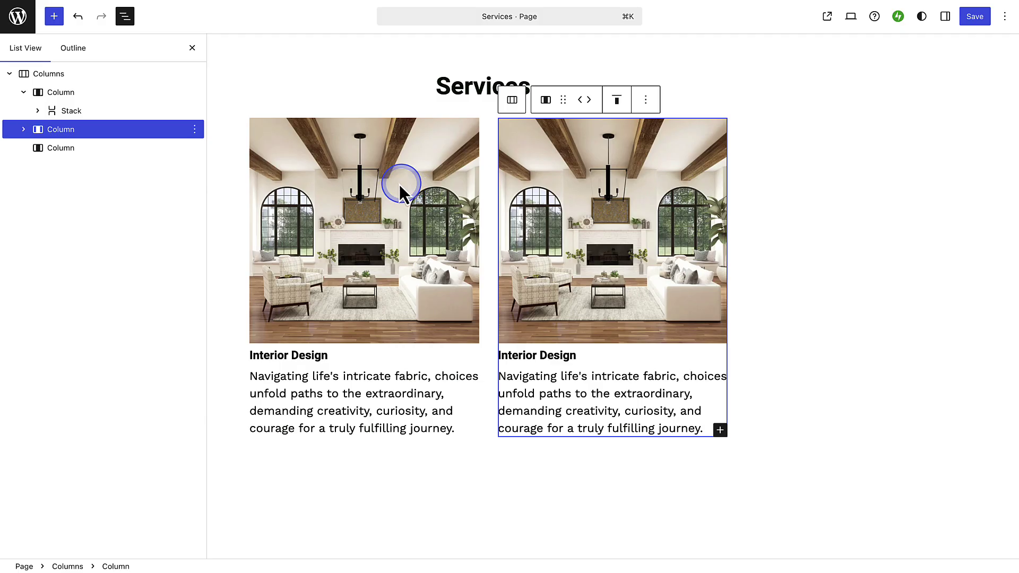
left_click(173, 75)
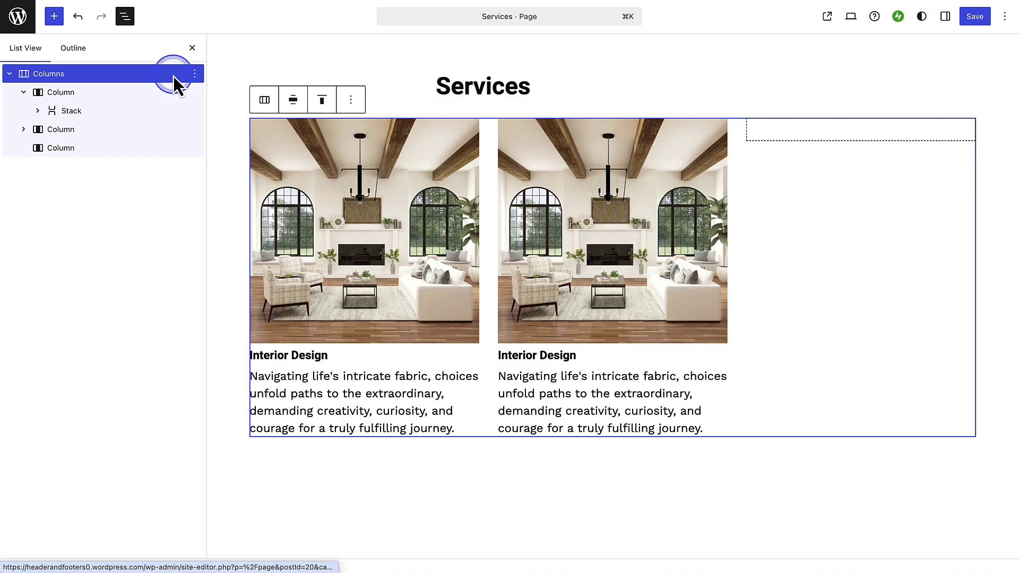
left_click(944, 20)
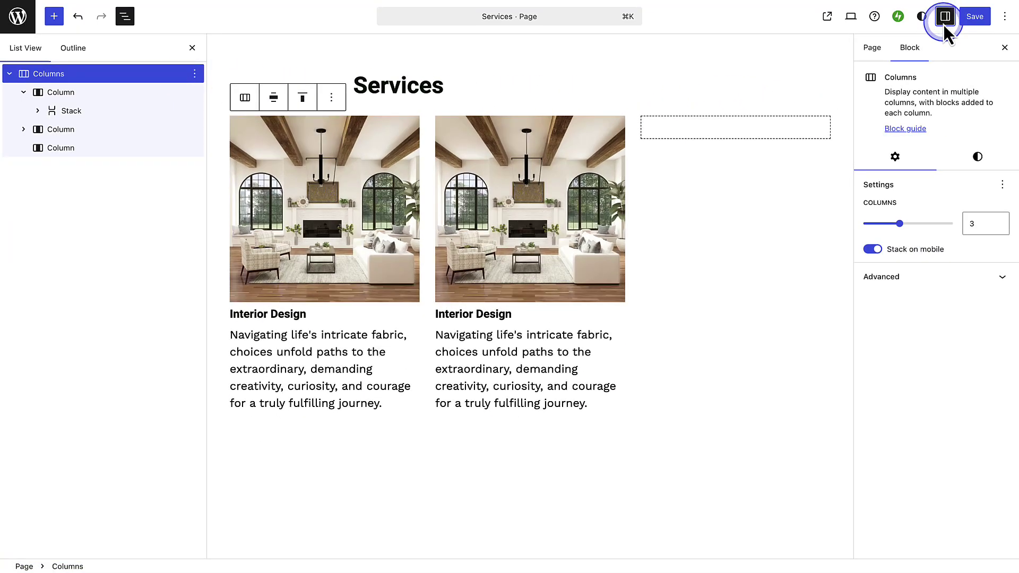
Reduce the Services layout to two columns and drag Block Spacing lower to narrow the gap.
left_click(998, 226)
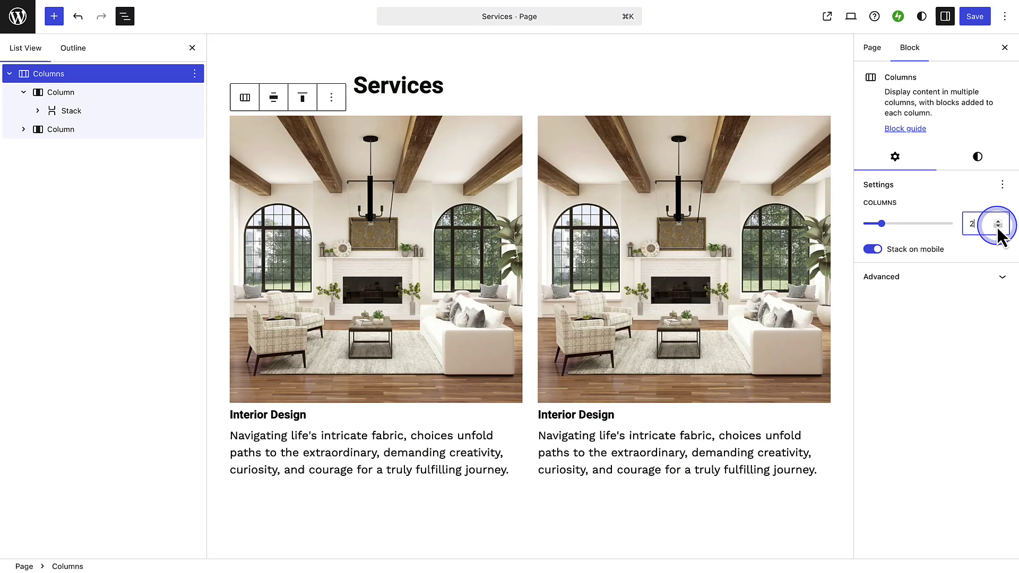
left_click(979, 158)
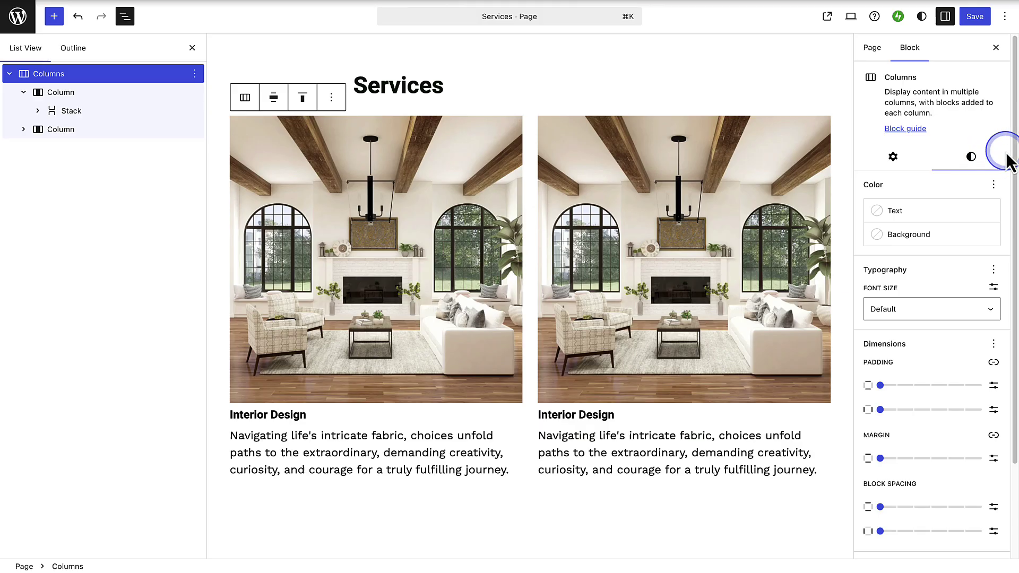
left_click_drag(1008, 155, 979, 421)
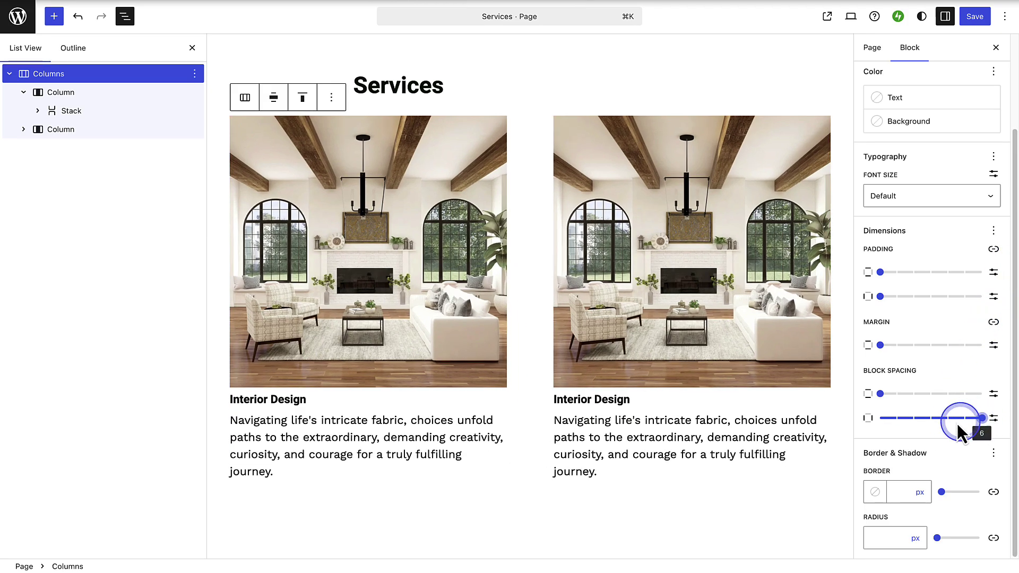
left_click_drag(957, 424, 947, 419)
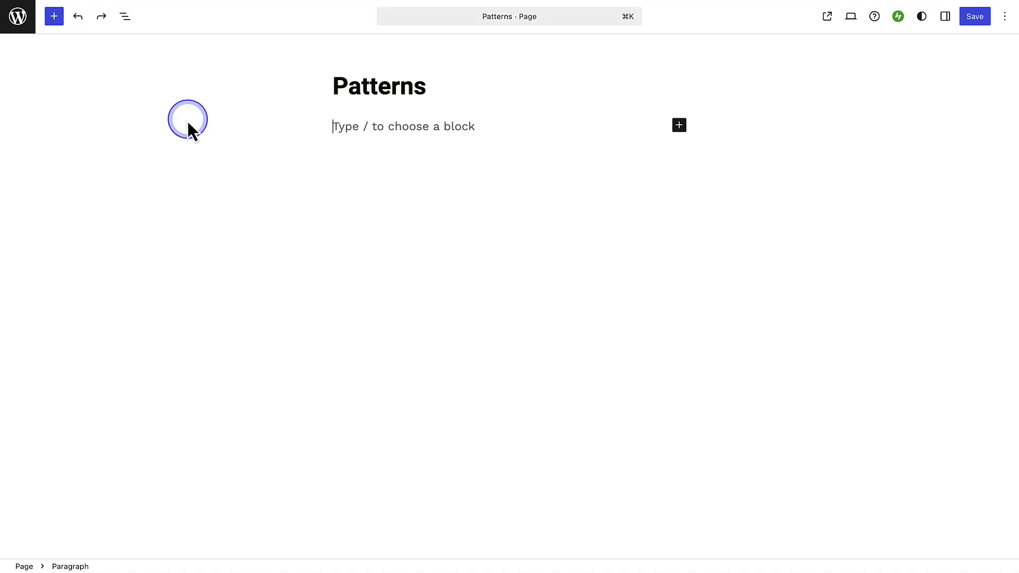
Browse the About, Contact and Featured patterns and insert the New arrivals pattern.
left_click(55, 17)
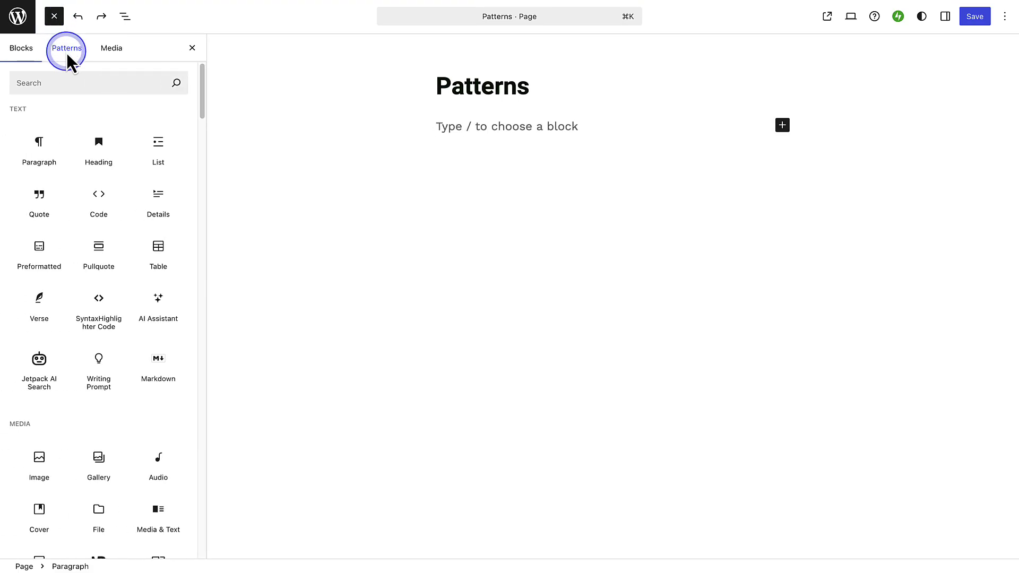
left_click(67, 53)
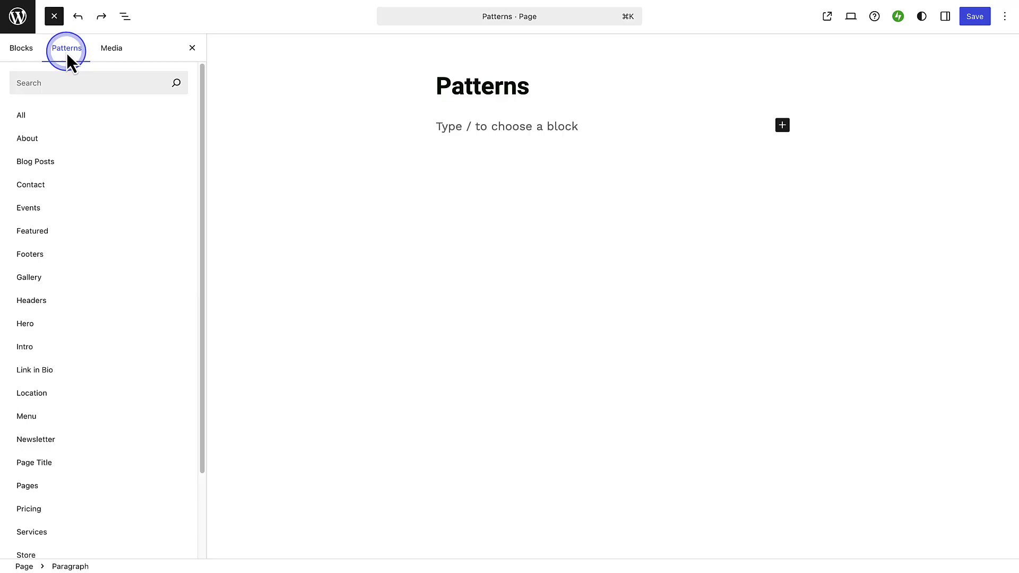
left_click(46, 139)
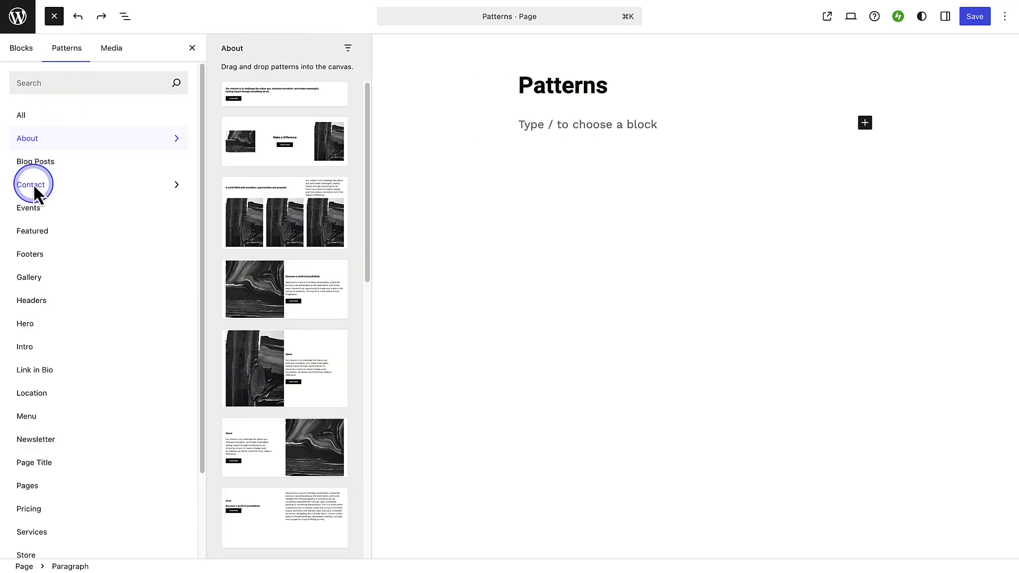
left_click(34, 184)
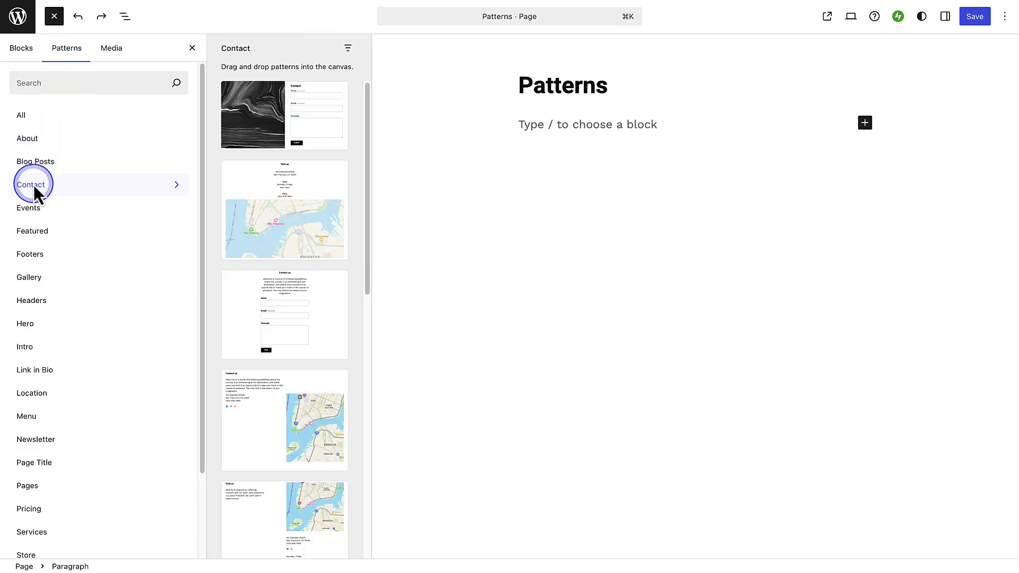
left_click(25, 233)
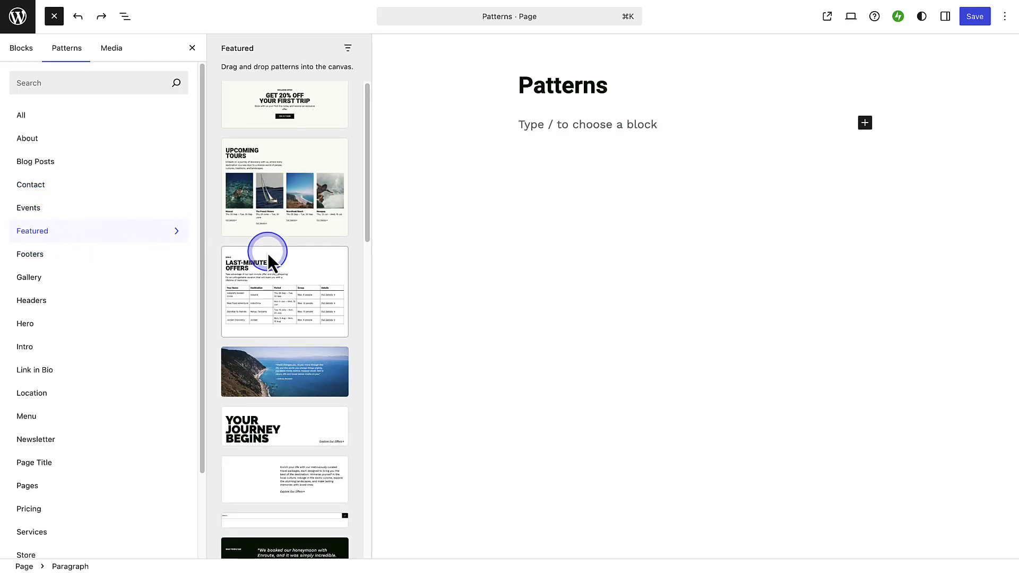
scroll(267, 253, "down", 5)
scroll(268, 255, "down", 10)
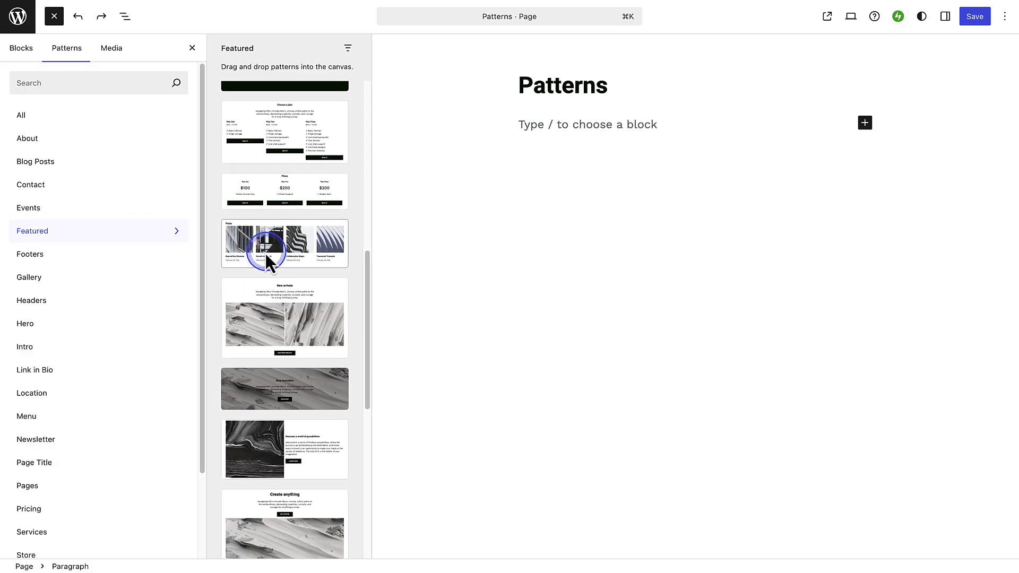
left_click(285, 311)
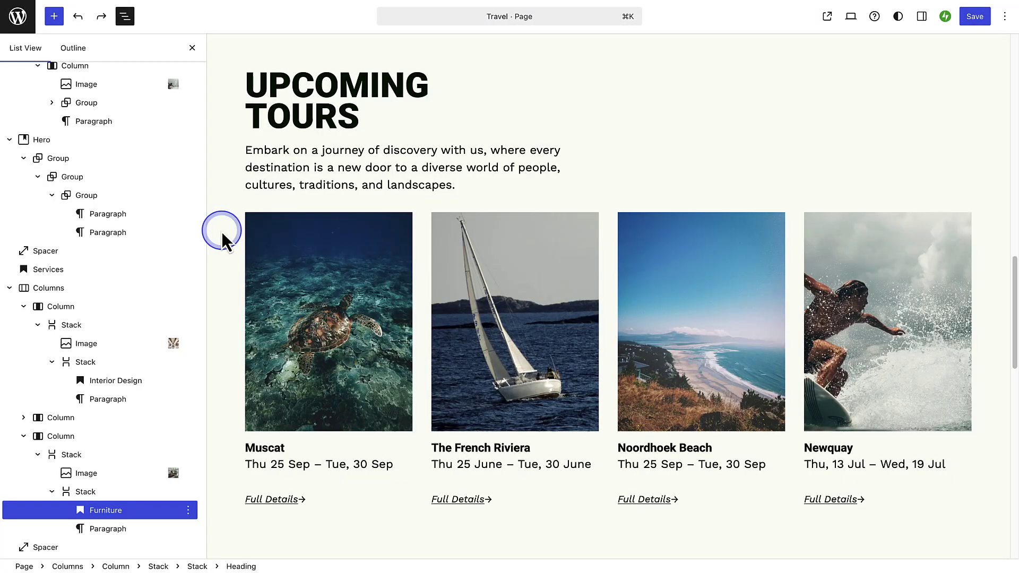
Delete the Muscat tour image, undo the deletion, and bring up the Help Center.
left_click(267, 251)
key("Delete")
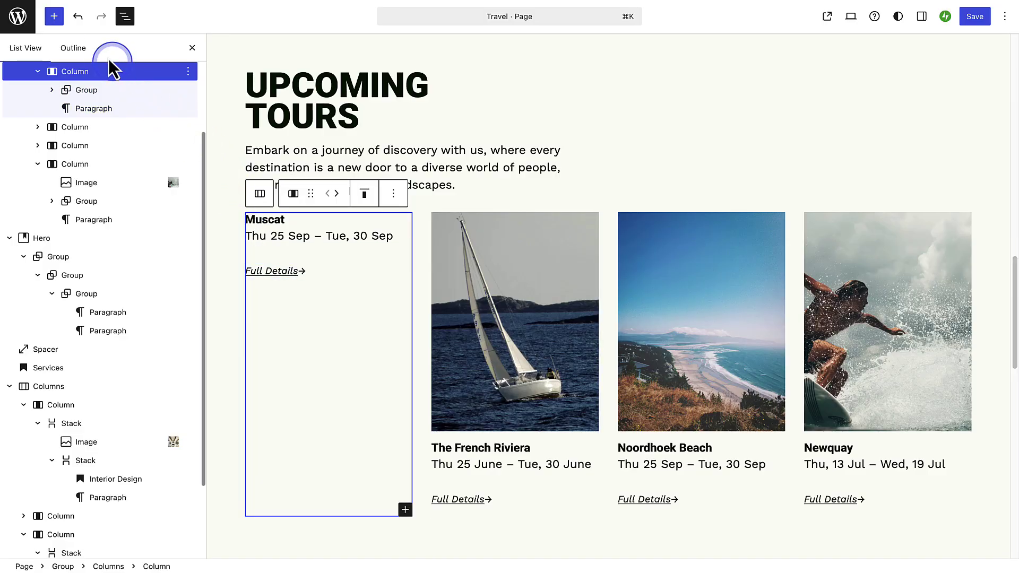
left_click(78, 17)
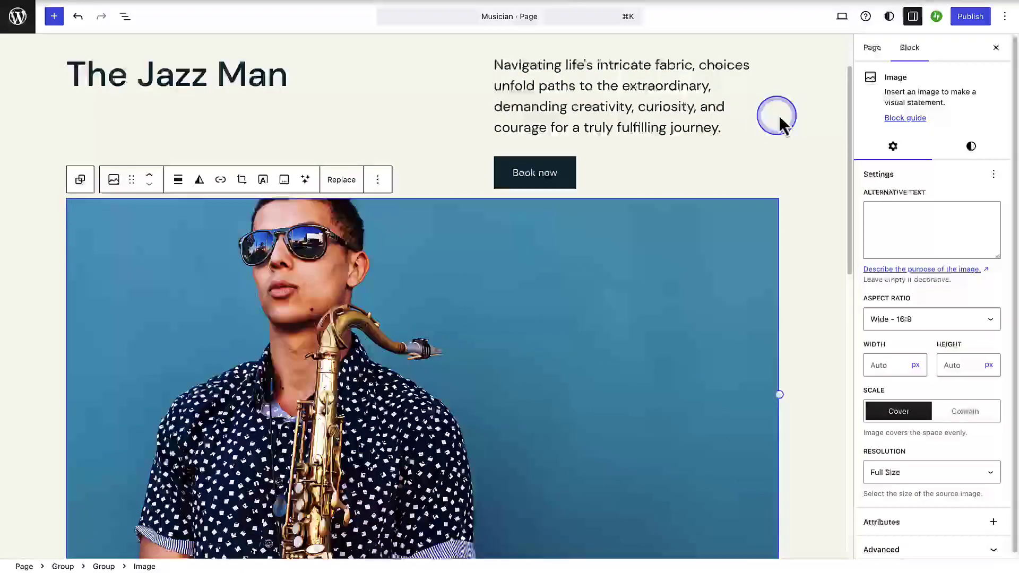
left_click(865, 17)
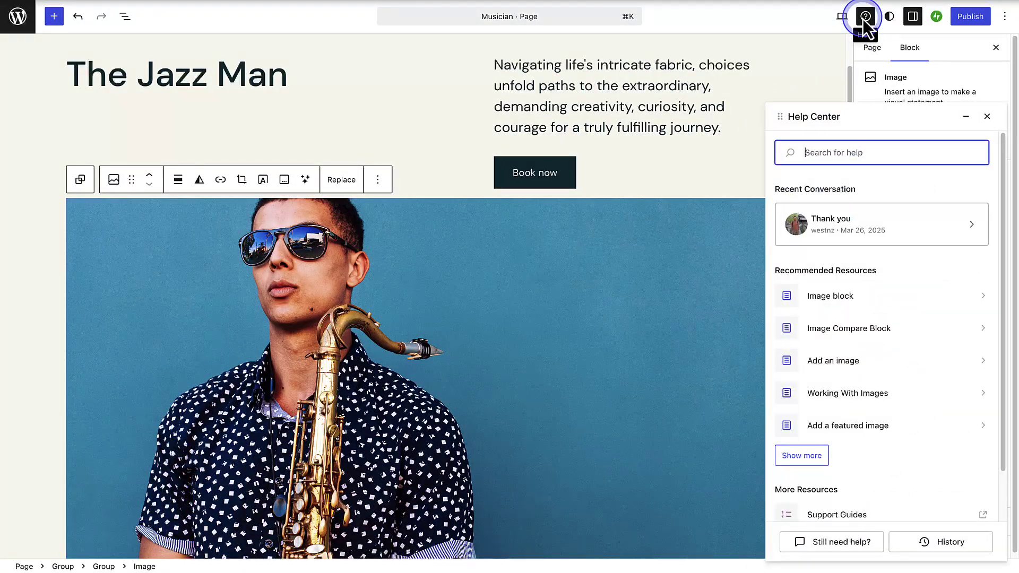